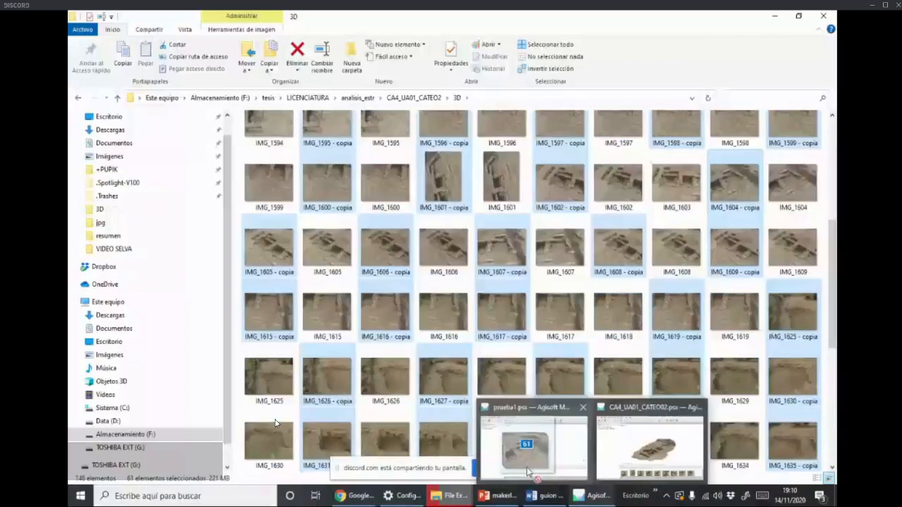
- Add the 61 selected excavation photos to the prueba1 project in Agisoft Metashape and look through their thumbnails
{"action": "left_click_drag", "start_coordinate": [529, 472], "coordinate": [150, 107]}
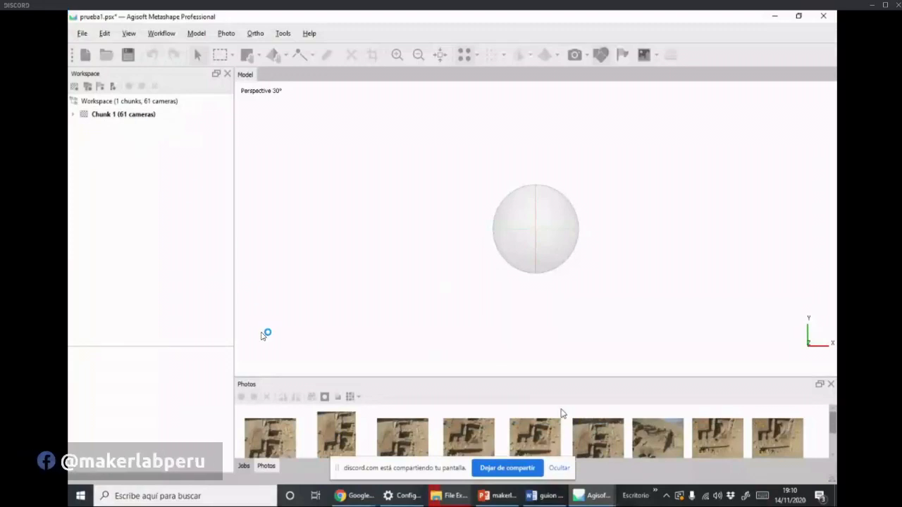
{"action": "left_click_drag", "start_coordinate": [543, 379], "coordinate": [539, 263]}
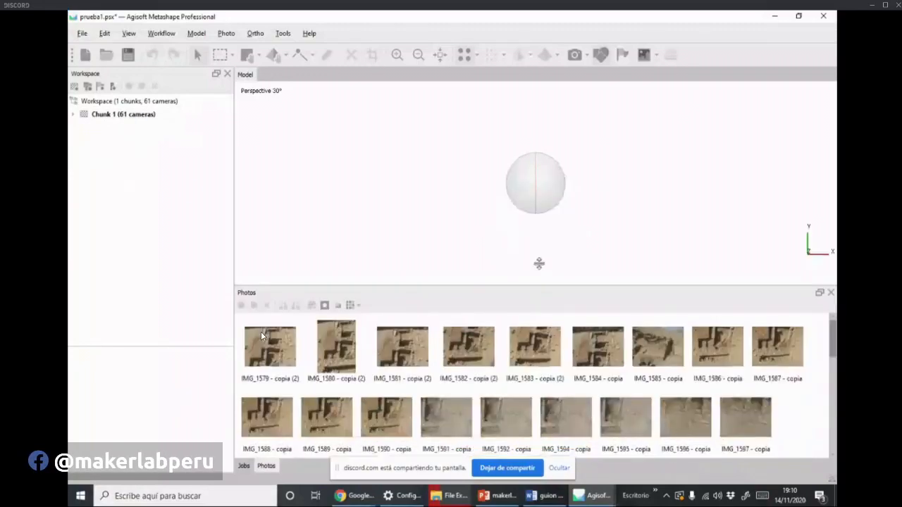
{"action": "left_click_drag", "start_coordinate": [539, 263], "coordinate": [539, 192]}
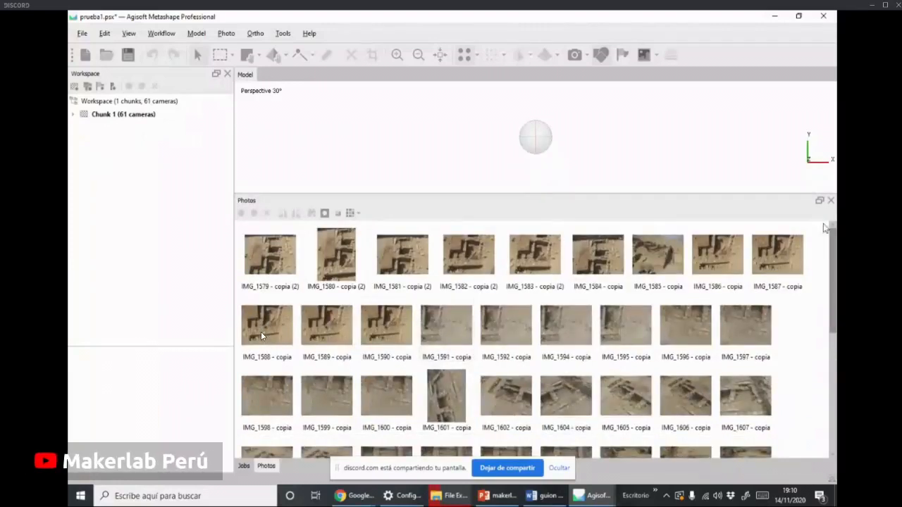
{"action": "left_click_drag", "start_coordinate": [832, 252], "coordinate": [826, 377]}
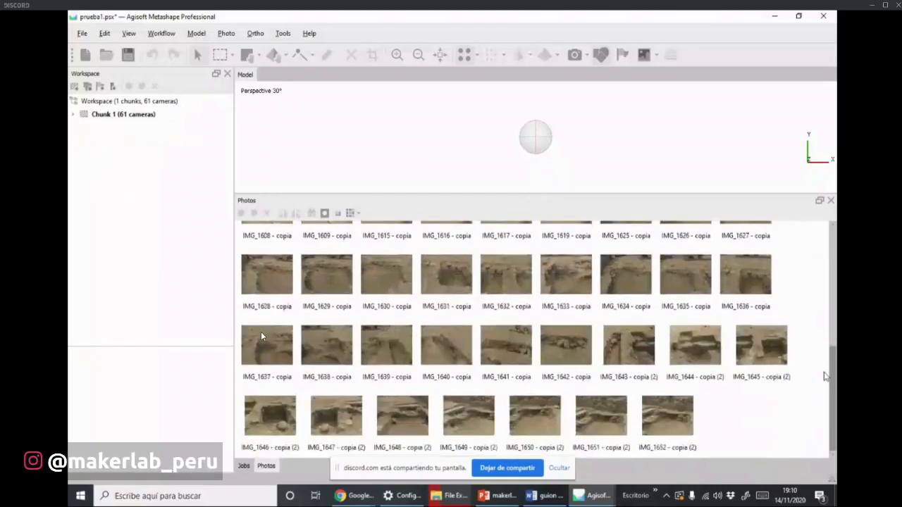
{"action": "scroll", "coordinate": [256, 383], "scroll_direction": "up", "scroll_amount": 3}
{"action": "left_click_drag", "start_coordinate": [559, 193], "coordinate": [559, 371]}
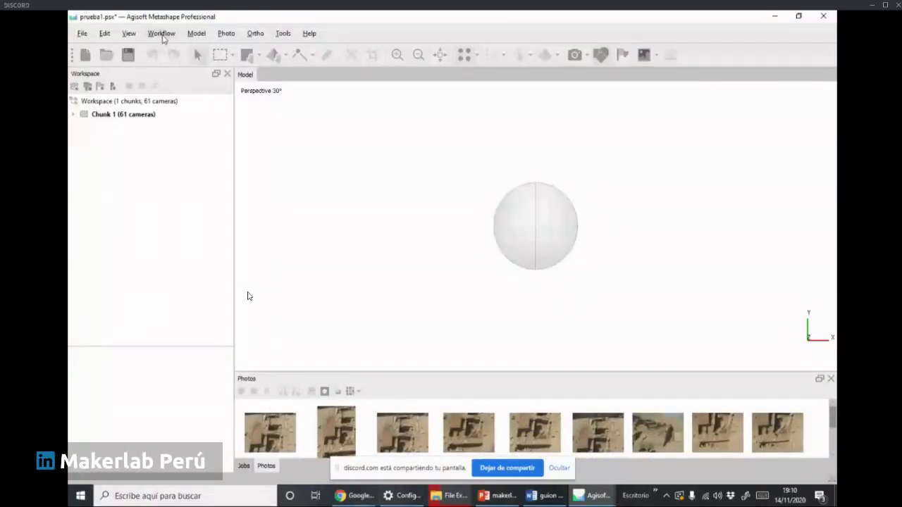
- Align the photos with Low accuracy and generic preselection
{"action": "left_click", "coordinate": [162, 35]}
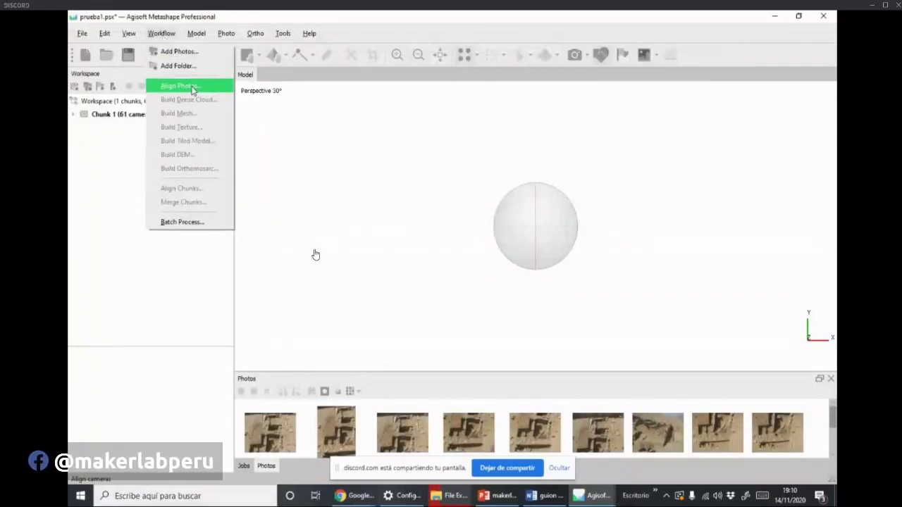
{"action": "left_click", "coordinate": [191, 87]}
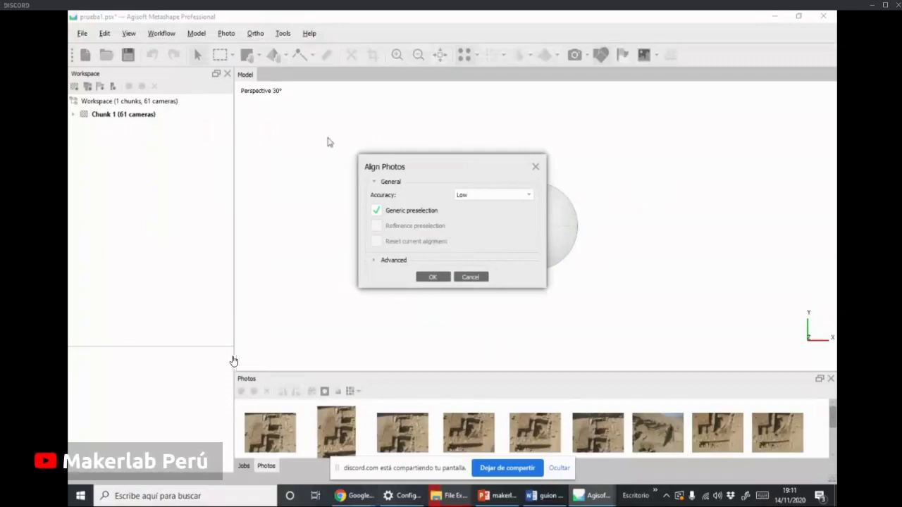
{"action": "left_click", "coordinate": [521, 197]}
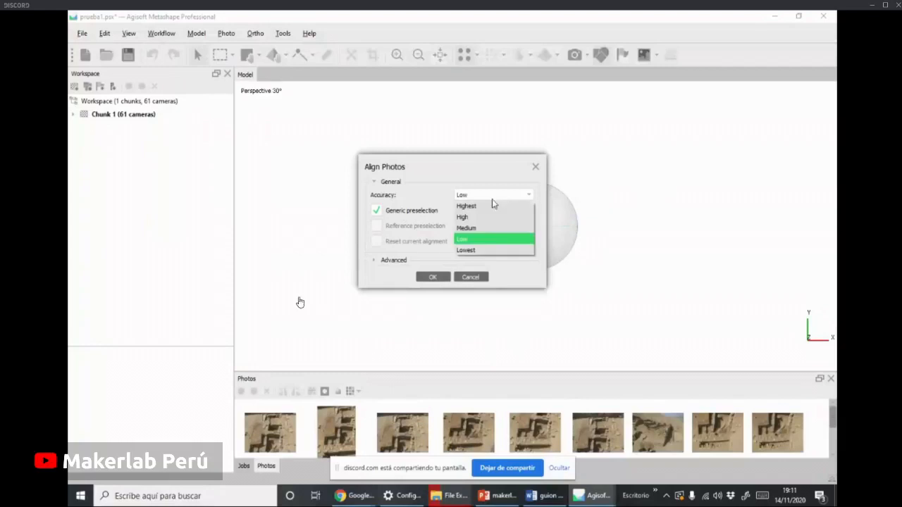
{"action": "left_click", "coordinate": [482, 241]}
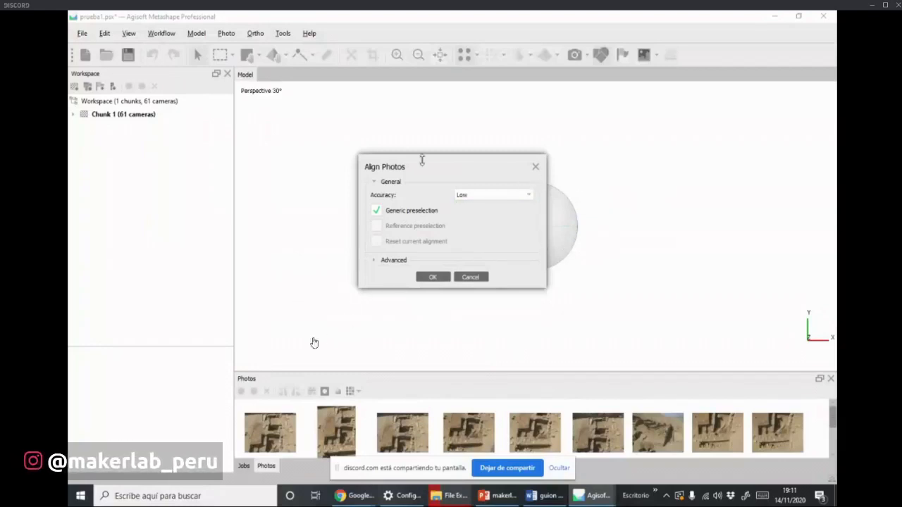
{"action": "left_click", "coordinate": [432, 277]}
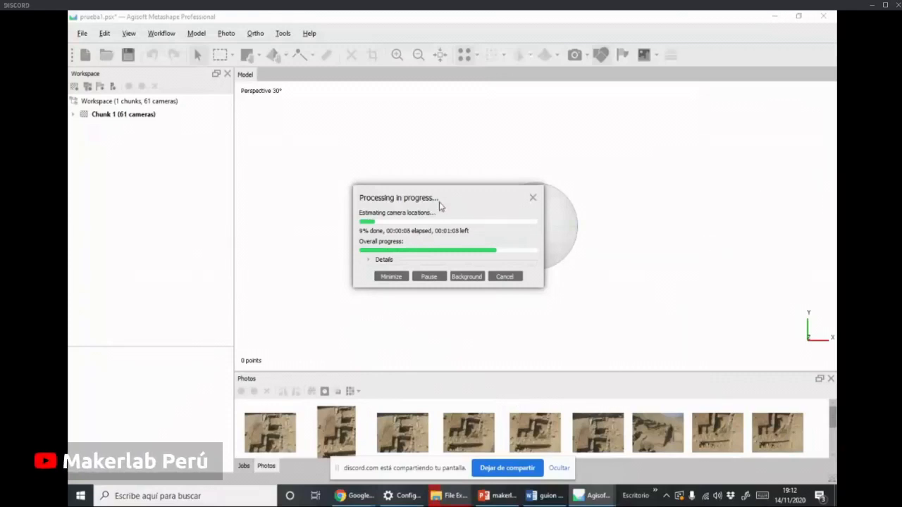
{"action": "left_click_drag", "start_coordinate": [440, 204], "coordinate": [444, 184]}
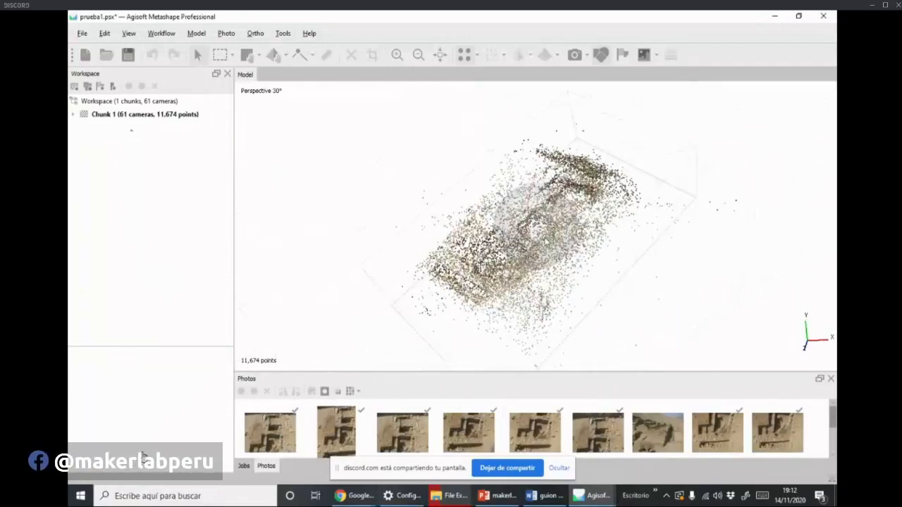
- Expand Chunk 1 and delete stray tie points below and above the sparse cloud using free-form selection
{"action": "left_click_drag", "start_coordinate": [543, 245], "coordinate": [486, 275]}
{"action": "left_click", "coordinate": [73, 114]}
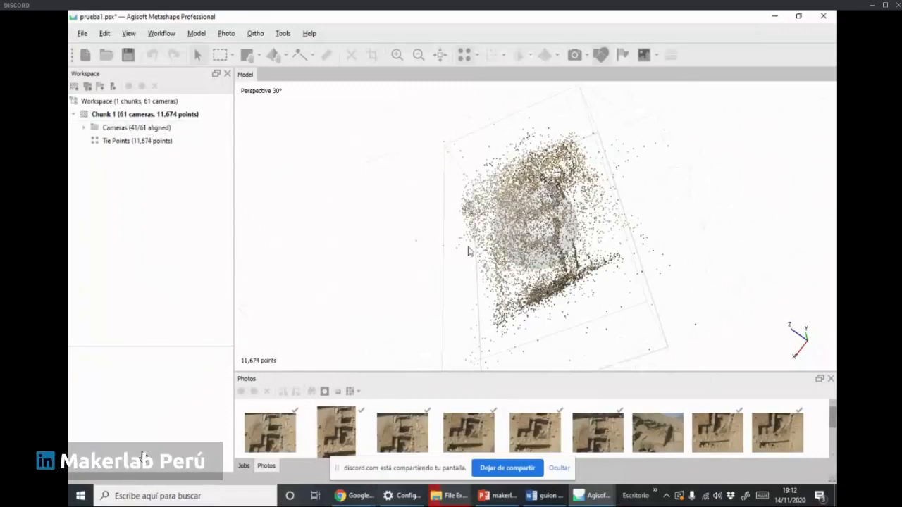
{"action": "left_click_drag", "start_coordinate": [552, 247], "coordinate": [519, 245]}
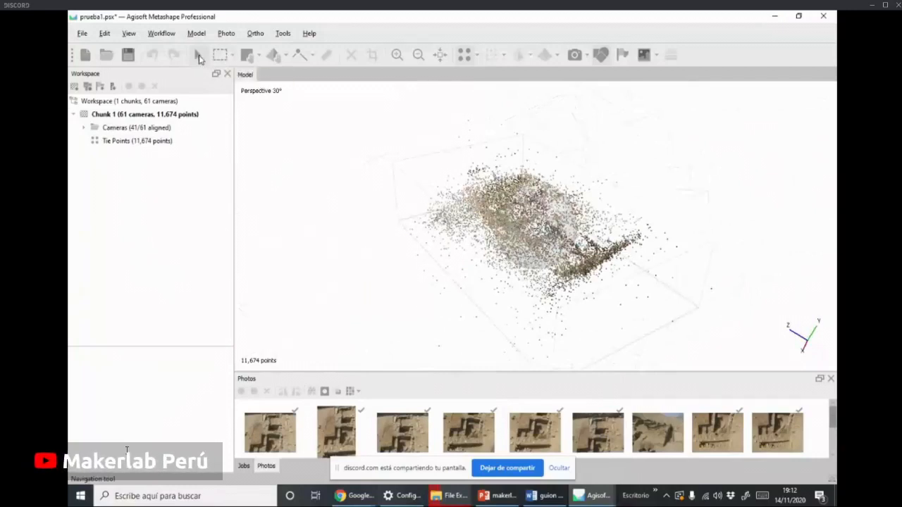
{"action": "left_click_drag", "start_coordinate": [521, 224], "coordinate": [14, 252]}
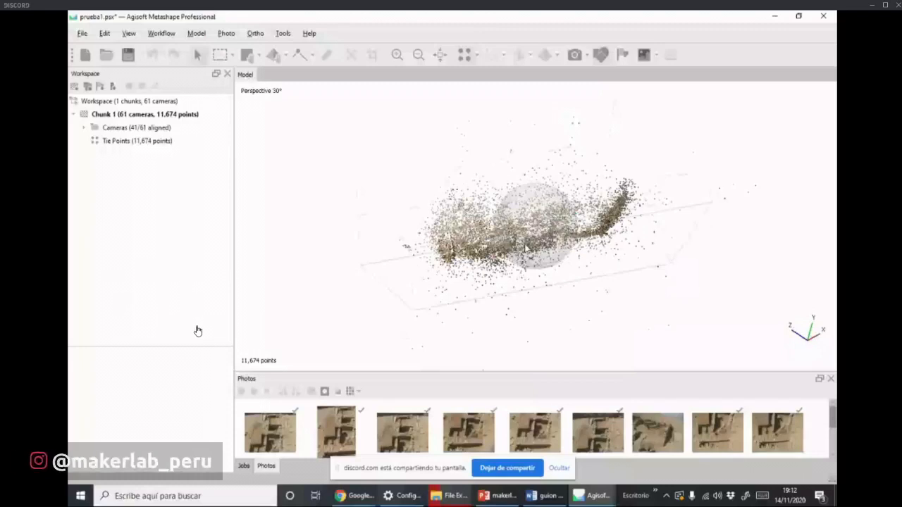
{"action": "left_click_drag", "start_coordinate": [525, 248], "coordinate": [486, 218]}
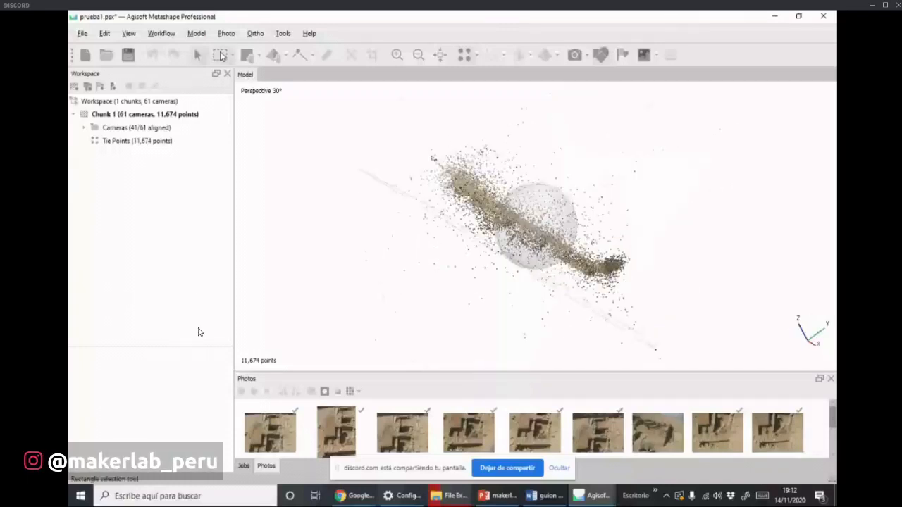
{"action": "left_click", "coordinate": [233, 55]}
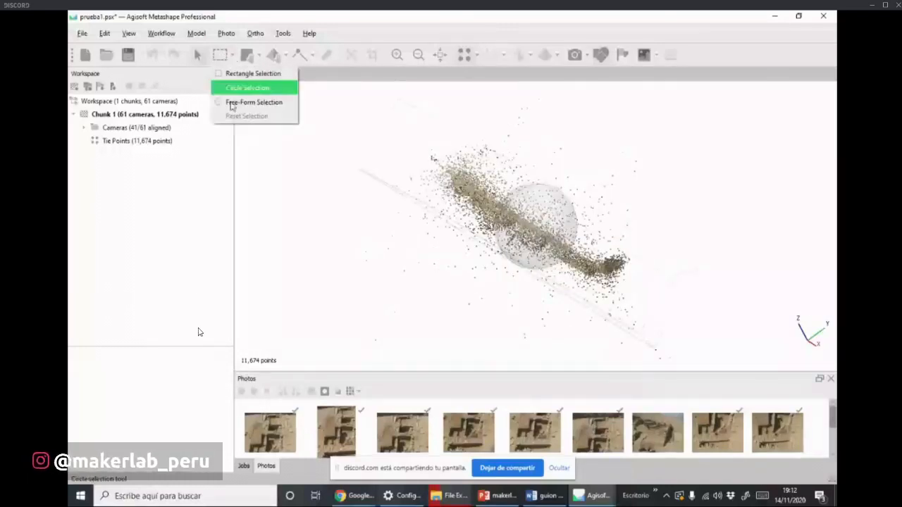
{"action": "left_click", "coordinate": [247, 87]}
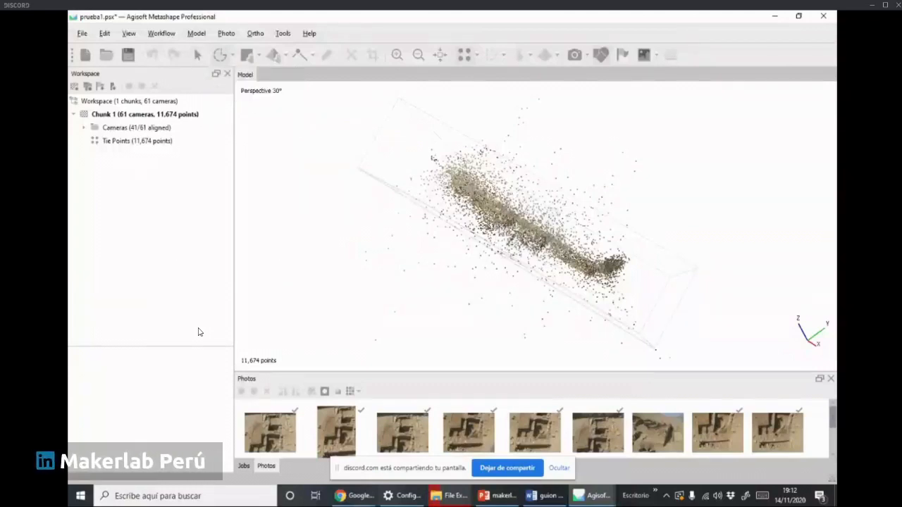
{"action": "scroll", "coordinate": [566, 312], "scroll_direction": "down", "scroll_amount": 1}
{"action": "mouse_move", "coordinate": [567, 311]}
{"action": "left_mouse_down"}
{"action": "mouse_move", "coordinate": [454, 255]}
{"action": "mouse_move", "coordinate": [390, 283]}
{"action": "mouse_move", "coordinate": [499, 363]}
{"action": "mouse_move", "coordinate": [553, 358]}
{"action": "left_mouse_up"}
{"action": "key", "text": "Delete"}
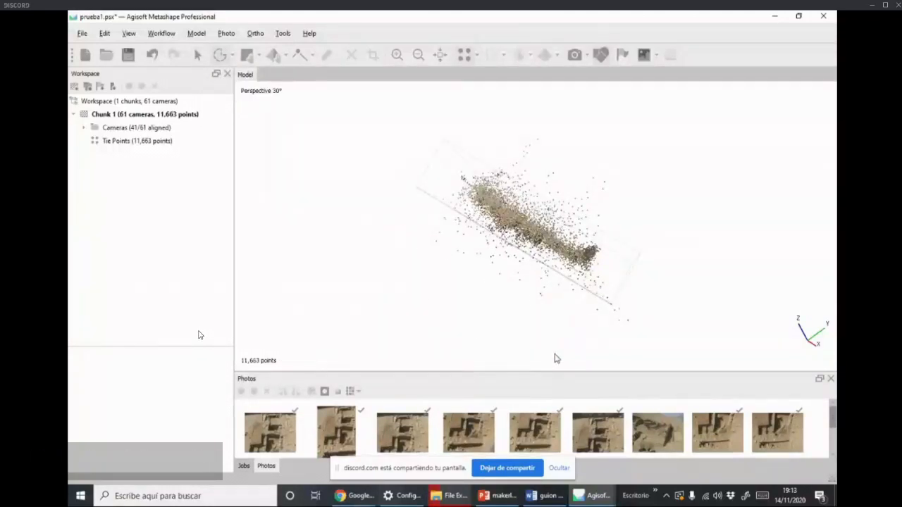
{"action": "mouse_move", "coordinate": [569, 129]}
{"action": "left_mouse_down"}
{"action": "mouse_move", "coordinate": [507, 145]}
{"action": "mouse_move", "coordinate": [636, 215]}
{"action": "mouse_move", "coordinate": [649, 181]}
{"action": "left_mouse_up"}
{"action": "key", "text": "Delete"}
- Resize the reconstruction region so its box encloses the whole tie point cloud
{"action": "left_click", "coordinate": [232, 57]}
{"action": "left_click", "coordinate": [257, 57]}
{"action": "left_click", "coordinate": [258, 57]}
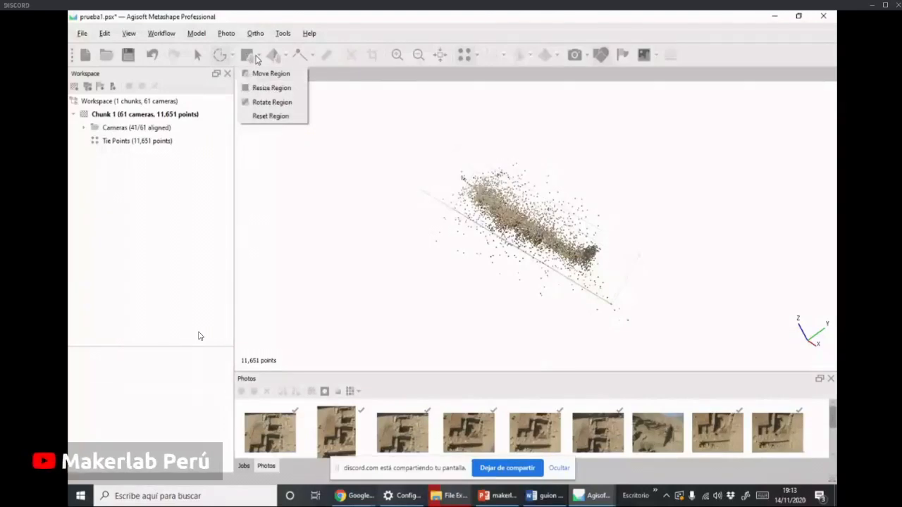
{"action": "left_click", "coordinate": [264, 103]}
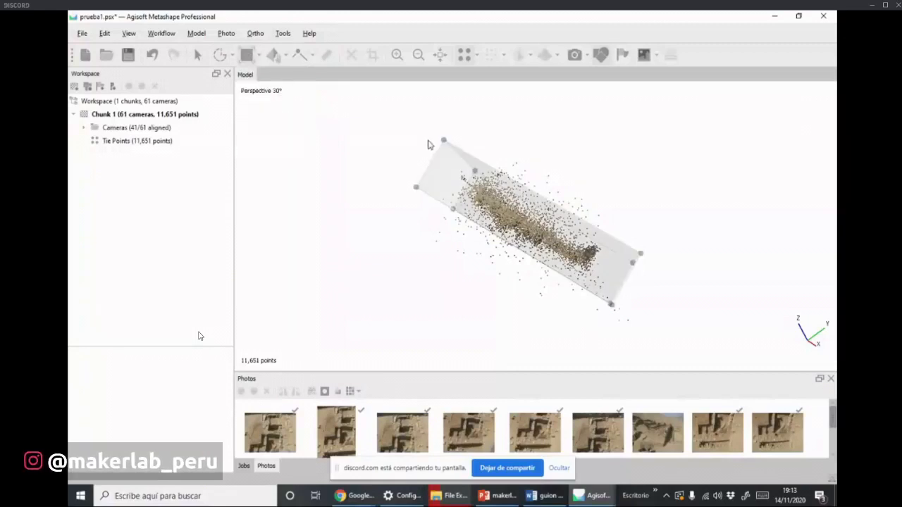
{"action": "left_click_drag", "start_coordinate": [429, 156], "coordinate": [568, 260]}
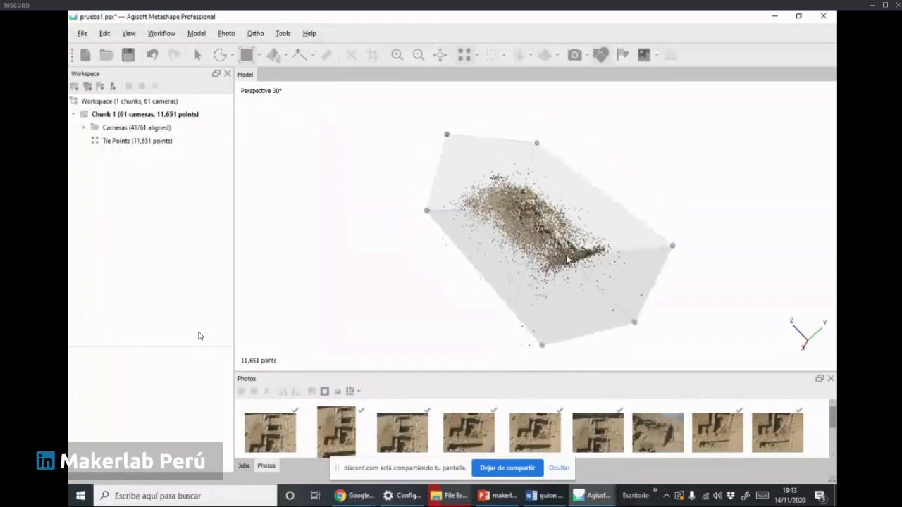
{"action": "mouse_move", "coordinate": [610, 235]}
{"action": "left_mouse_down"}
{"action": "mouse_move", "coordinate": [585, 226]}
{"action": "mouse_move", "coordinate": [620, 220]}
{"action": "left_mouse_up"}
{"action": "left_click_drag", "start_coordinate": [677, 208], "coordinate": [644, 215]}
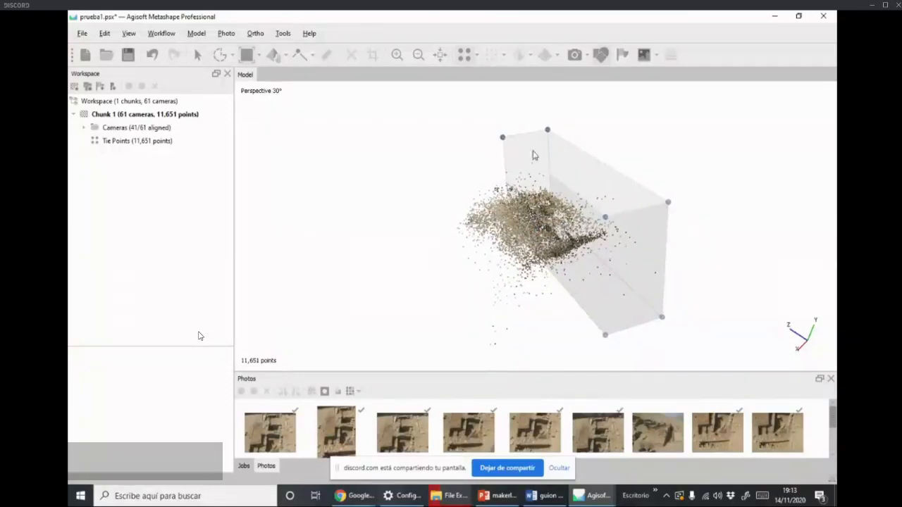
{"action": "left_click_drag", "start_coordinate": [502, 138], "coordinate": [403, 293]}
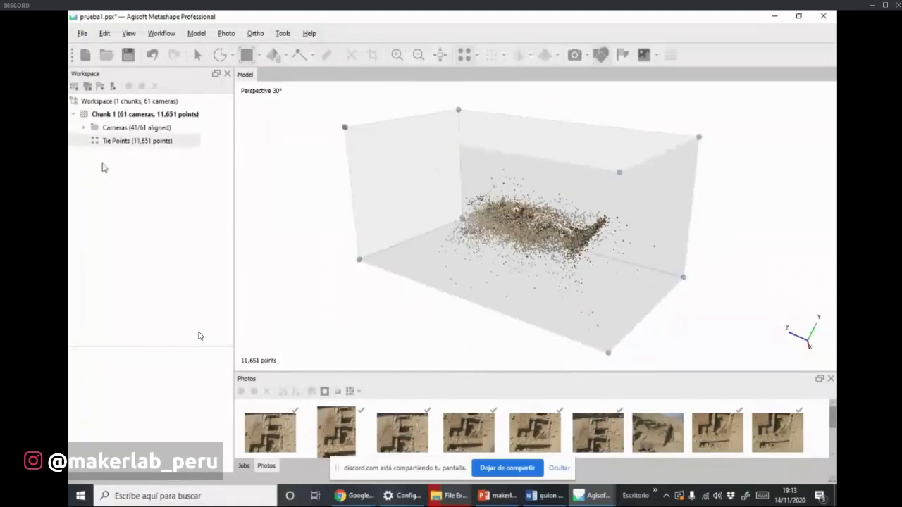
- Build a dense cloud at Low quality from the aligned photos
{"action": "left_click", "coordinate": [553, 497]}
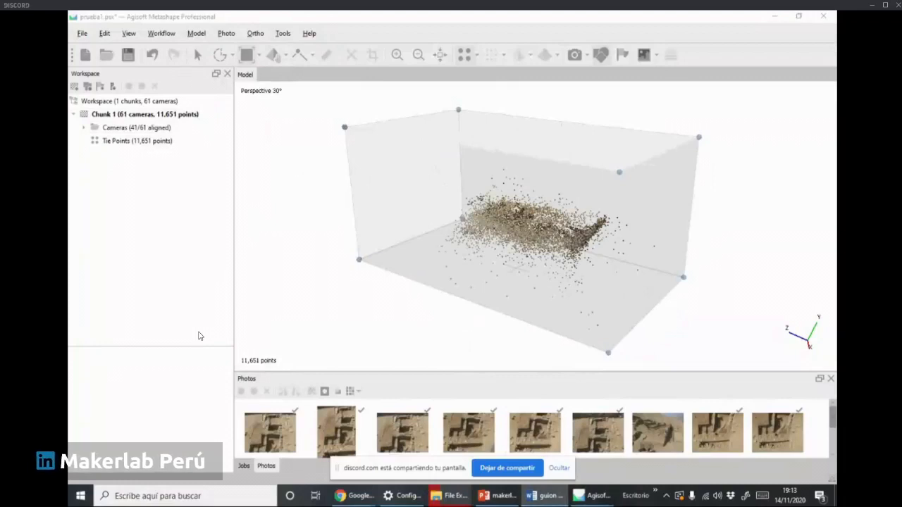
{"action": "left_click", "coordinate": [98, 143]}
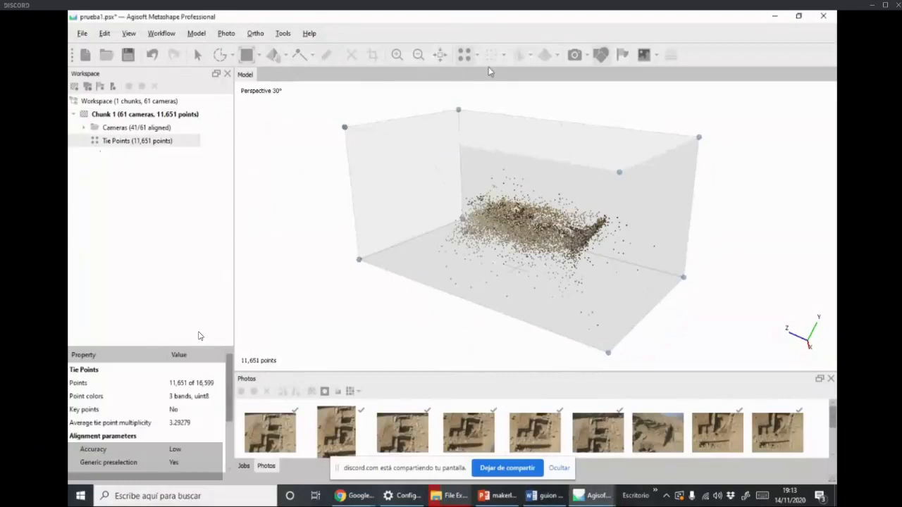
{"action": "left_click", "coordinate": [164, 34]}
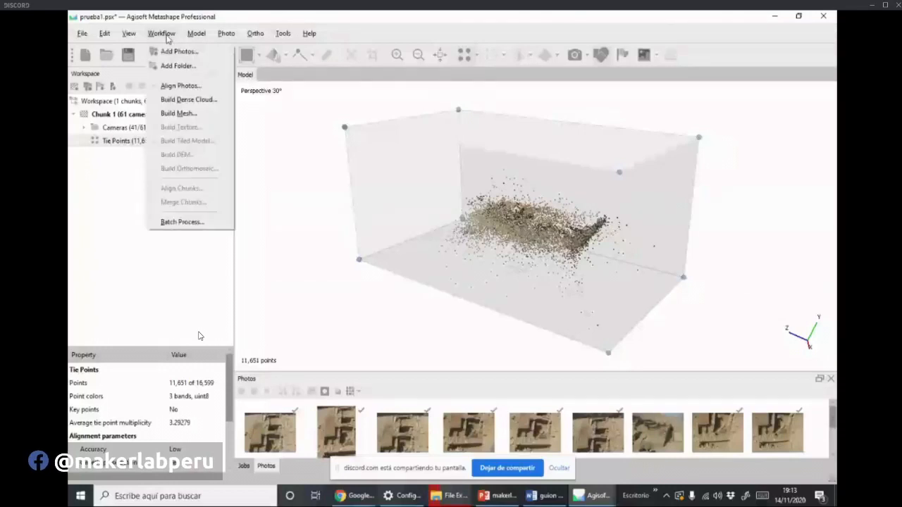
{"action": "left_click", "coordinate": [190, 105]}
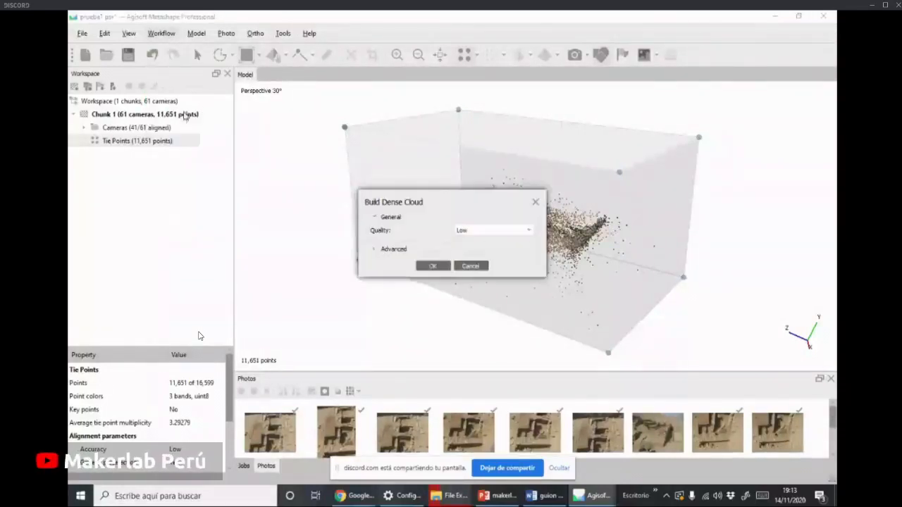
{"action": "left_click_drag", "start_coordinate": [440, 207], "coordinate": [374, 172]}
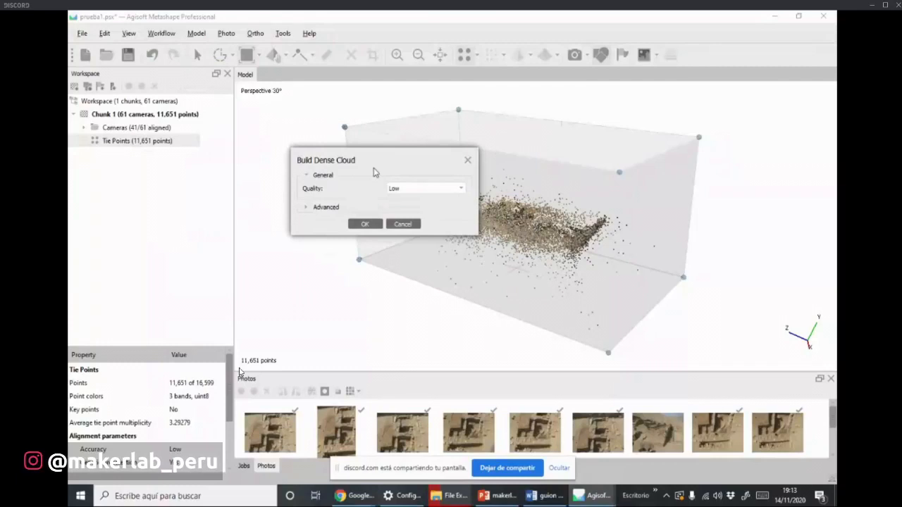
{"action": "left_click", "coordinate": [374, 225]}
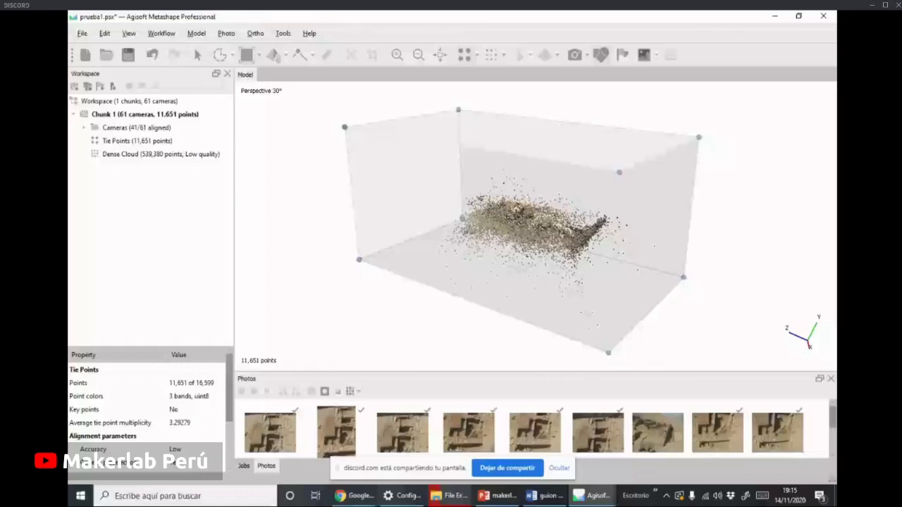
- Display the dense cloud and examine the excavation's walls and pits from several angles and up close
{"action": "left_click_drag", "start_coordinate": [439, 138], "coordinate": [608, 161]}
{"action": "double_click", "coordinate": [157, 155]}
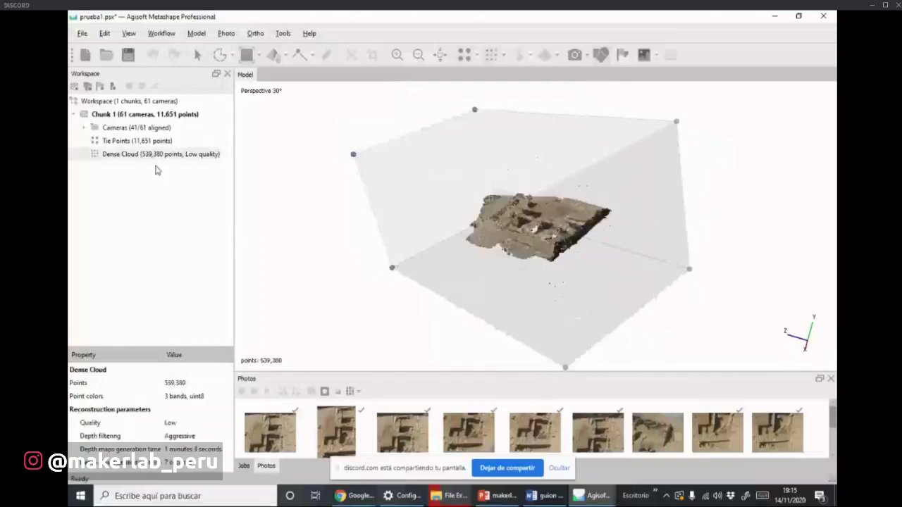
{"action": "left_click_drag", "start_coordinate": [493, 274], "coordinate": [527, 284]}
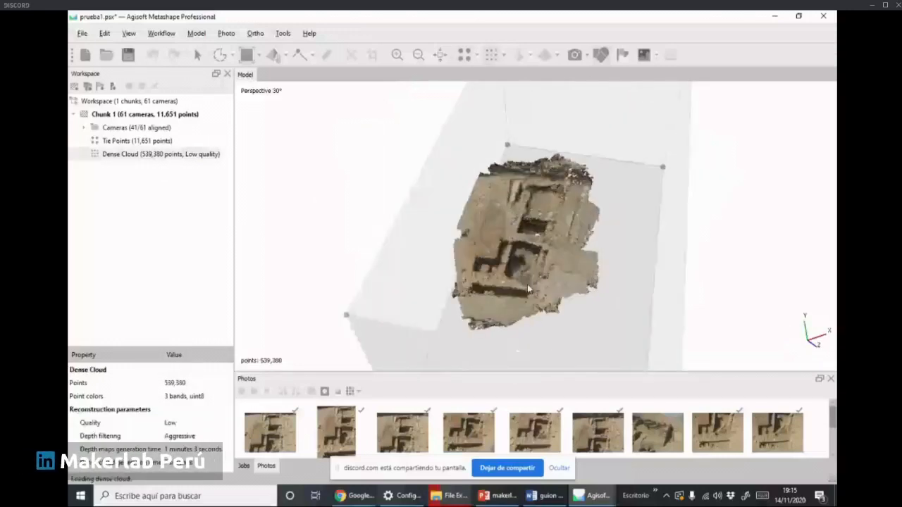
{"action": "scroll", "coordinate": [527, 286], "scroll_direction": "up", "scroll_amount": 6}
{"action": "scroll", "coordinate": [530, 282], "scroll_direction": "down", "scroll_amount": 1}
{"action": "middle_click_drag", "start_coordinate": [536, 263], "coordinate": [534, 232]}
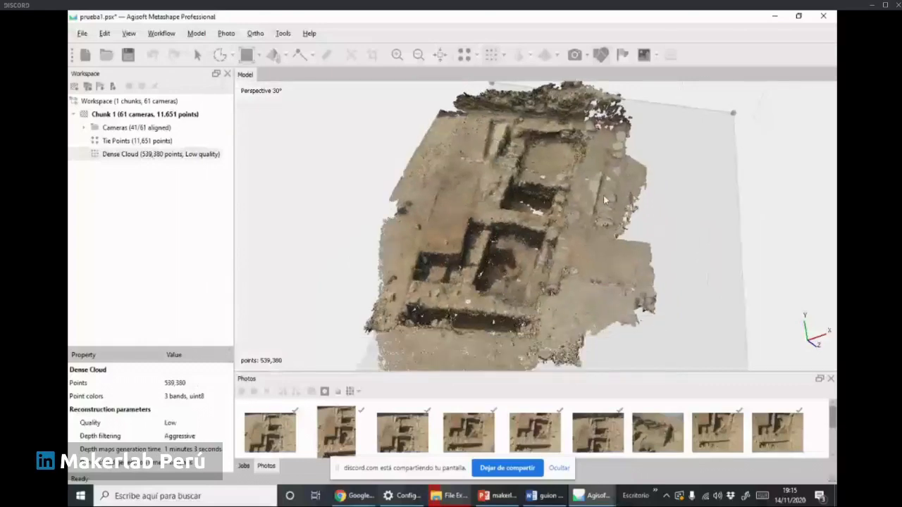
{"action": "left_click_drag", "start_coordinate": [603, 200], "coordinate": [524, 265]}
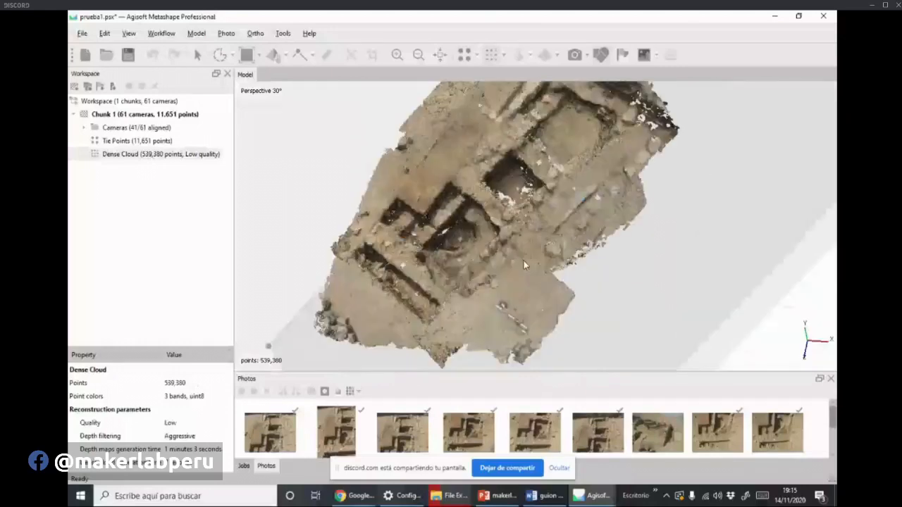
{"action": "left_click_drag", "start_coordinate": [524, 265], "coordinate": [451, 273]}
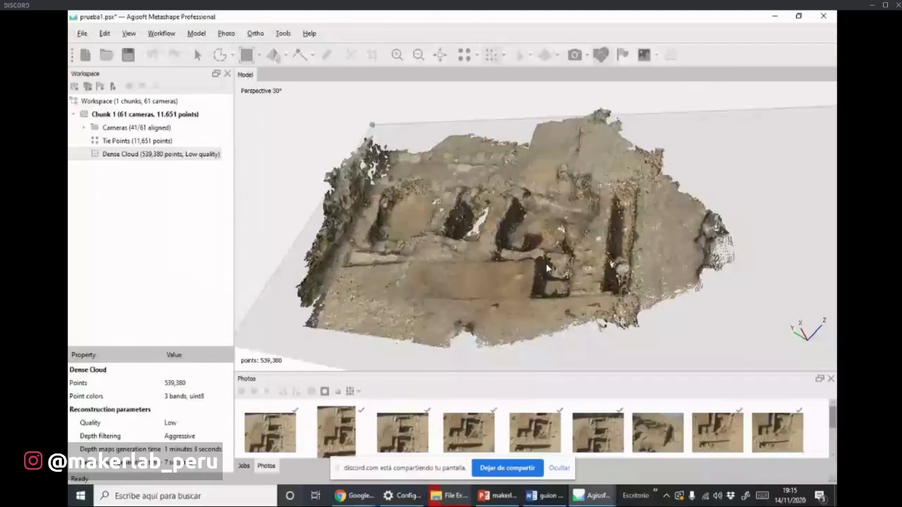
{"action": "scroll", "coordinate": [433, 274], "scroll_direction": "up", "scroll_amount": 3}
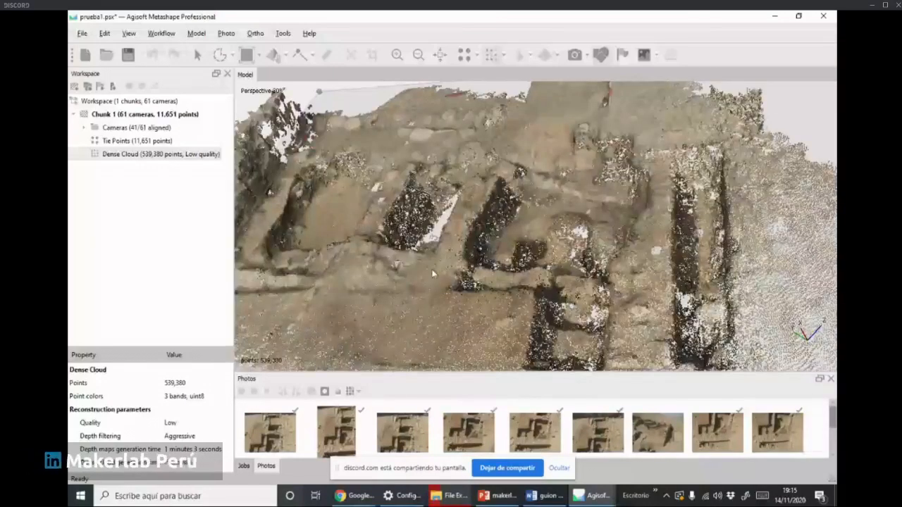
- Build an Arbitrary (3D) mesh from the dense cloud with the face count set to Low (20,000)
{"action": "scroll", "coordinate": [577, 285], "scroll_direction": "down", "scroll_amount": 3}
{"action": "left_click_drag", "start_coordinate": [577, 285], "coordinate": [456, 256]}
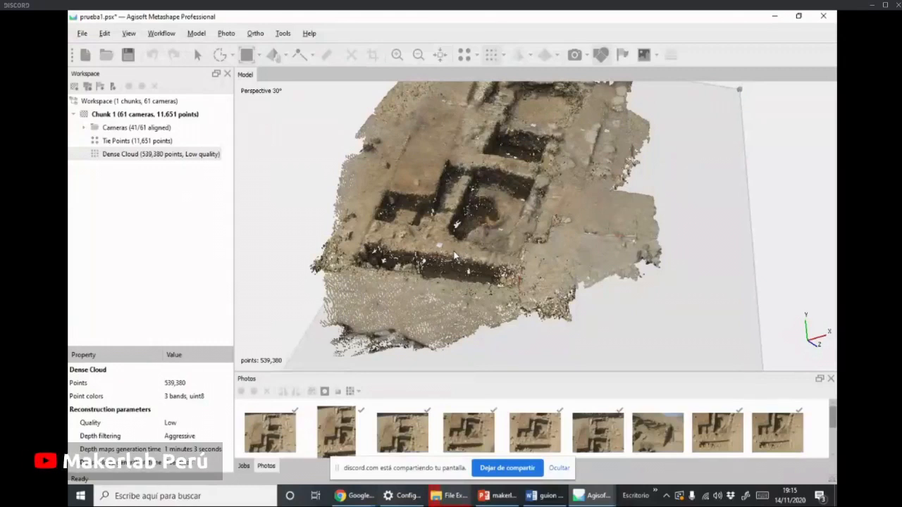
{"action": "left_click_drag", "start_coordinate": [454, 256], "coordinate": [568, 240]}
{"action": "scroll", "coordinate": [421, 227], "scroll_direction": "up", "scroll_amount": 3}
{"action": "left_click_drag", "start_coordinate": [623, 204], "coordinate": [606, 224]}
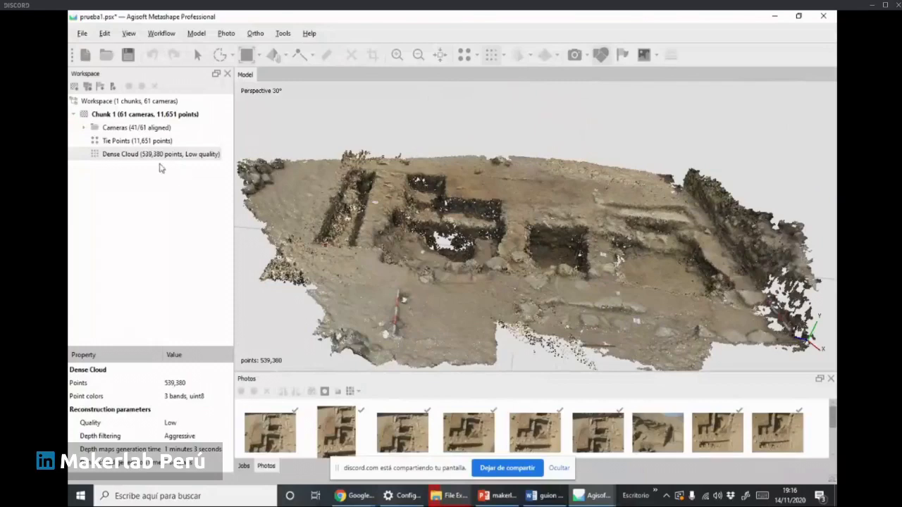
{"action": "left_click", "coordinate": [161, 33]}
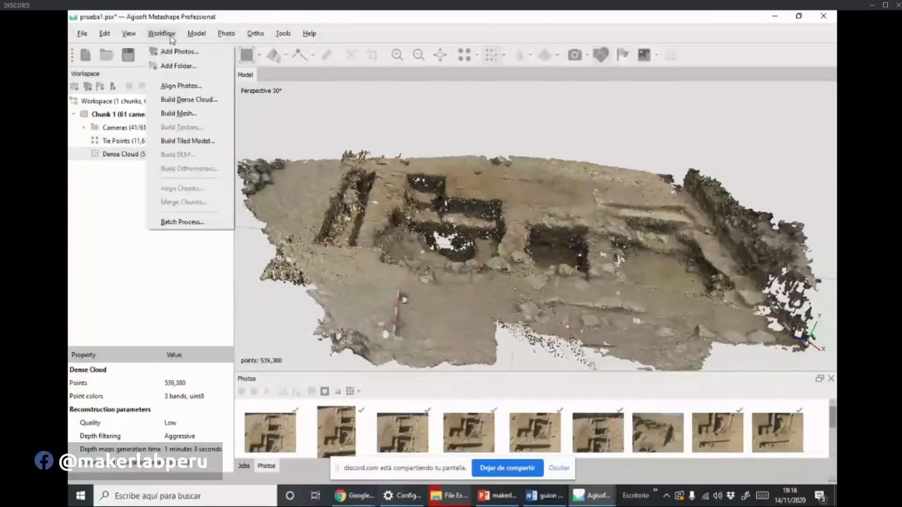
{"action": "left_click", "coordinate": [180, 115]}
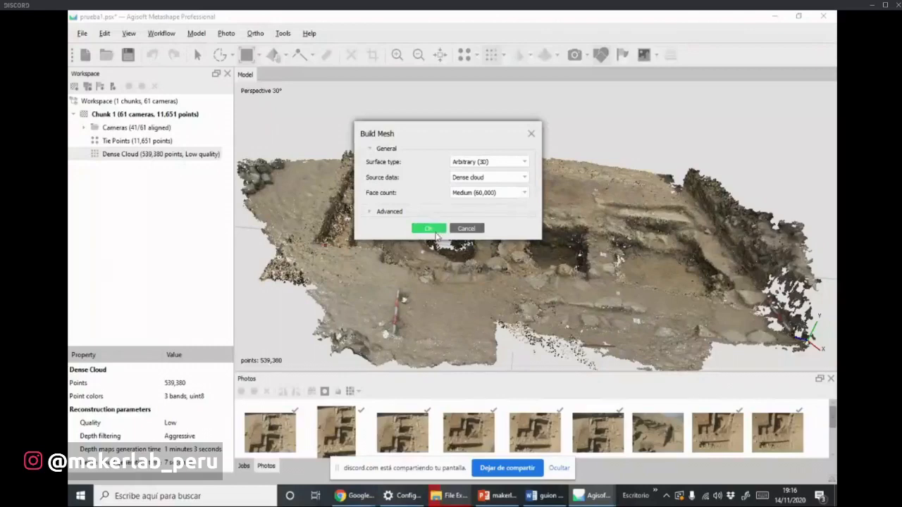
{"action": "left_click", "coordinate": [525, 192]}
{"action": "left_click", "coordinate": [471, 226]}
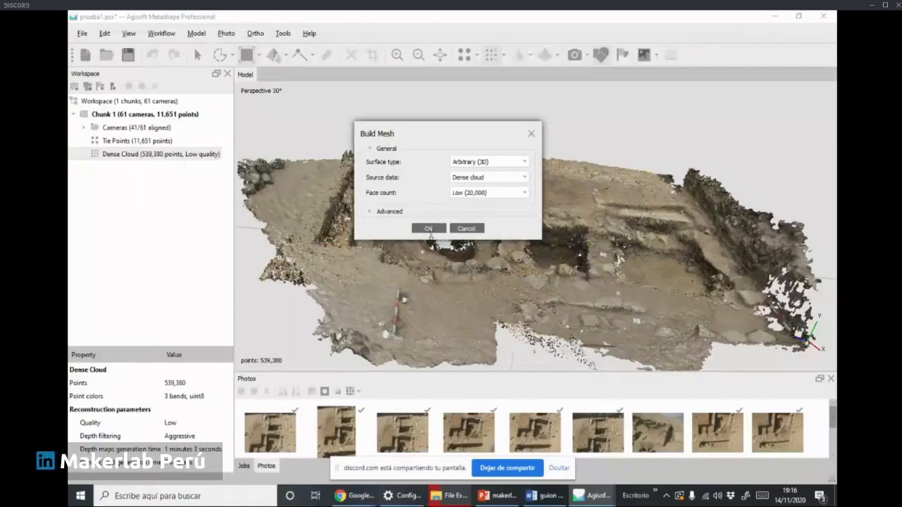
{"action": "left_click", "coordinate": [430, 229]}
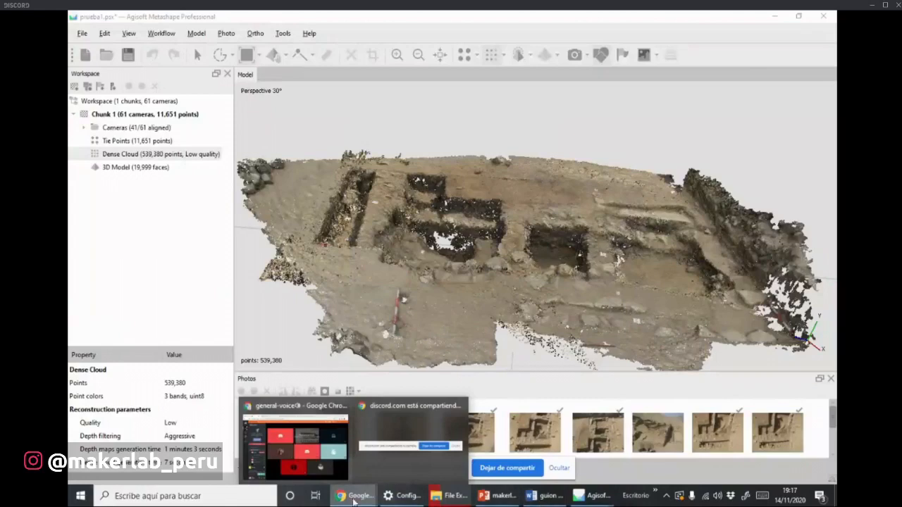
- Switch to File Explorer and open the PhotoScan_Memory_Requirements PDF from the TOSHIBA EXT (G:) drive
{"action": "mouse_move", "coordinate": [450, 501]}
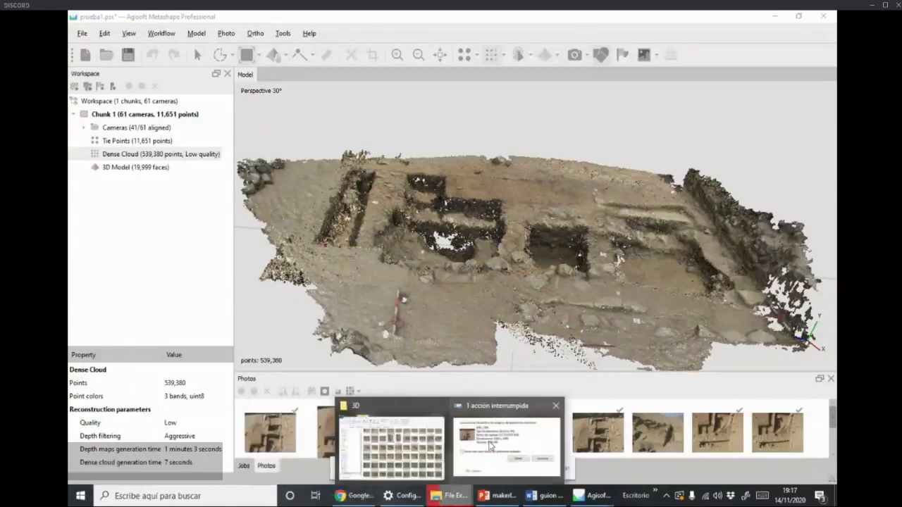
{"action": "left_click", "coordinate": [655, 499]}
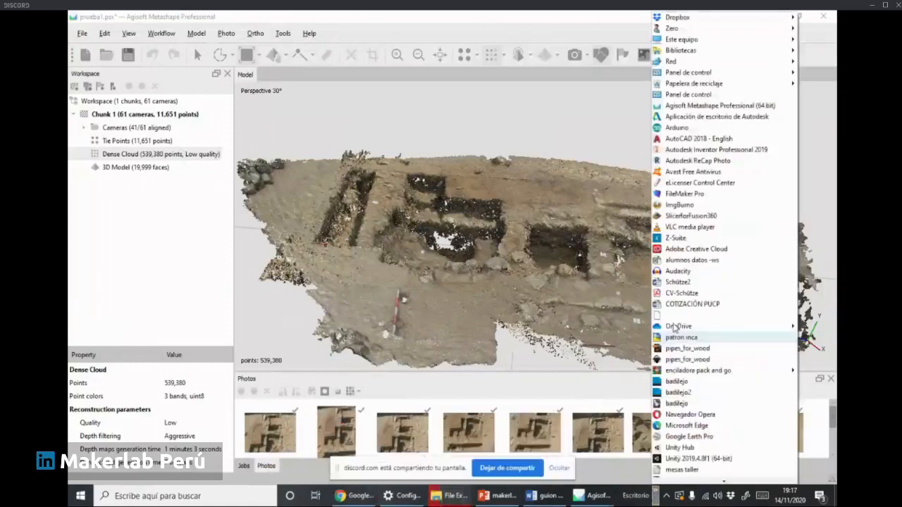
{"action": "left_click", "coordinate": [682, 39]}
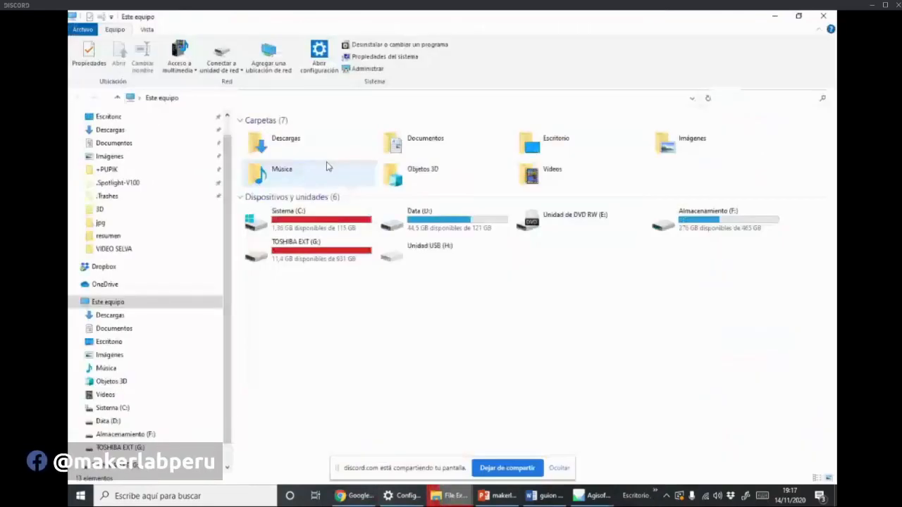
{"action": "left_click", "coordinate": [141, 132]}
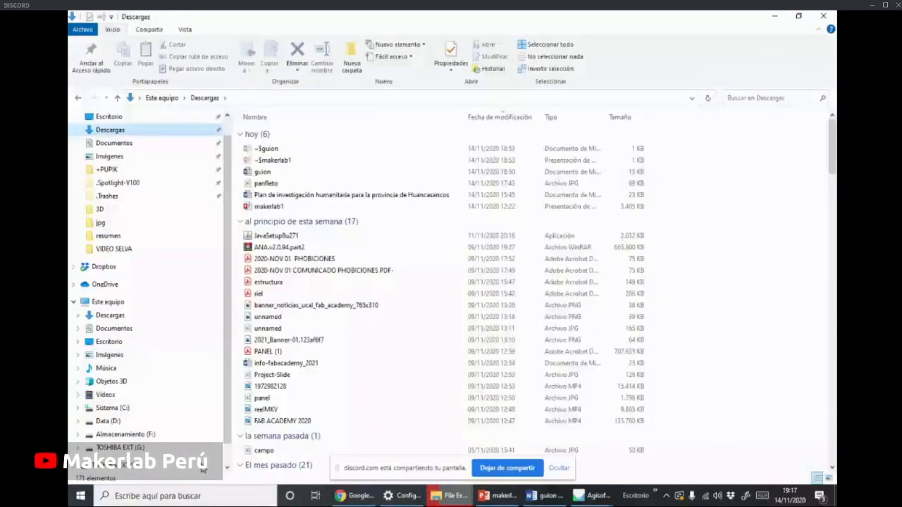
{"action": "left_click", "coordinate": [176, 448]}
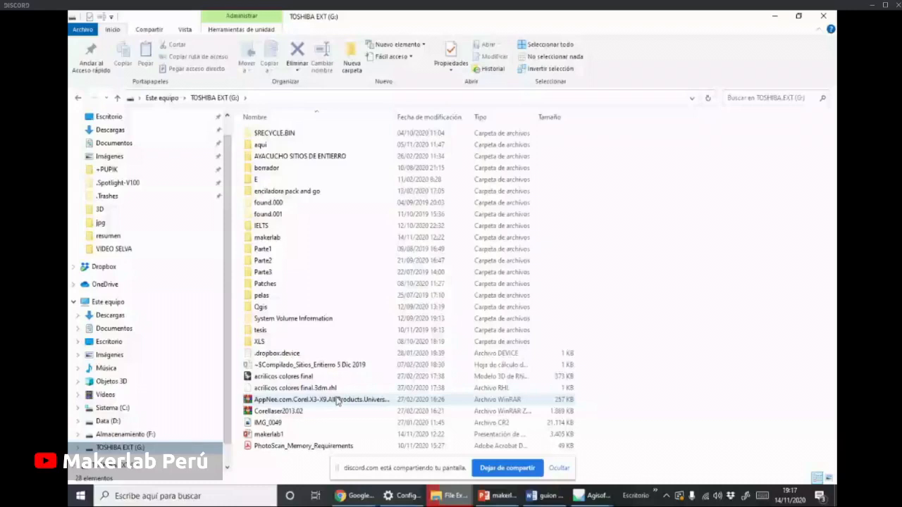
{"action": "double_click", "coordinate": [332, 446]}
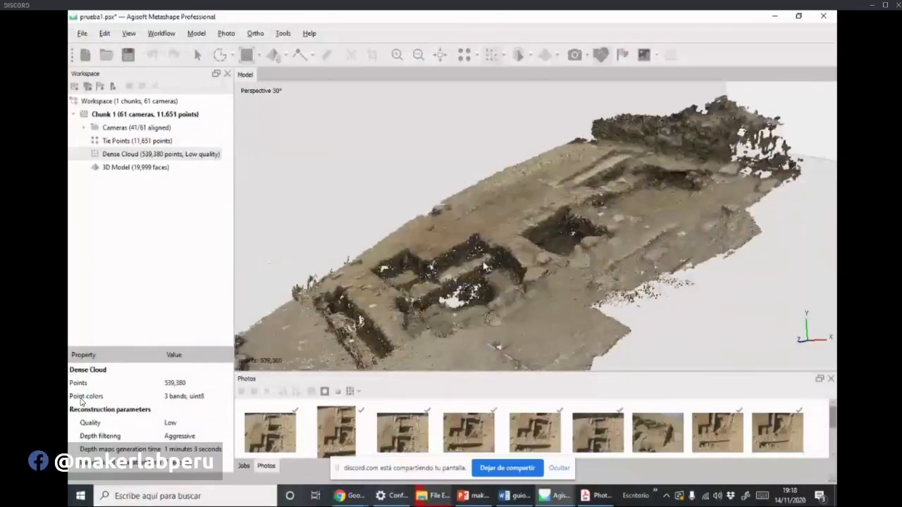
- Return to Metashape, display the 3D model instead of the dense cloud, and inspect its surface from several angles
{"action": "scroll", "coordinate": [457, 274], "scroll_direction": "down", "scroll_amount": 5}
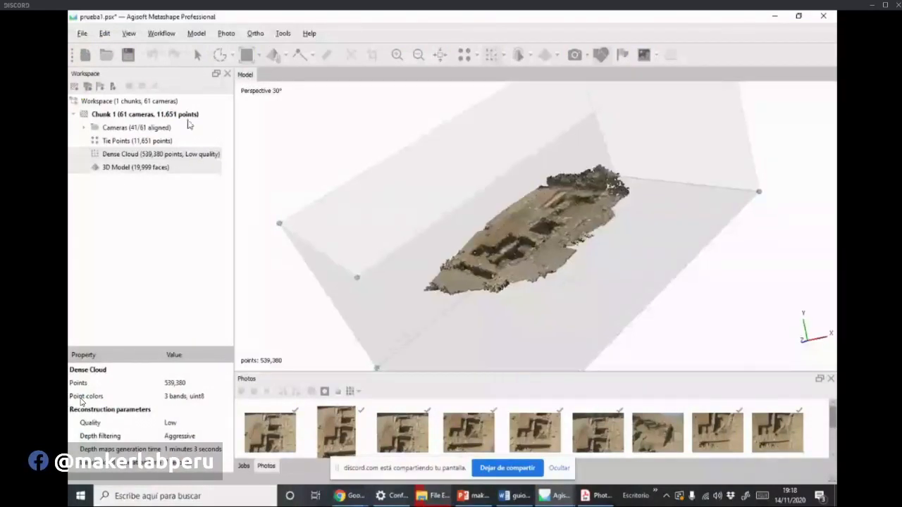
{"action": "left_click", "coordinate": [517, 58]}
{"action": "left_click_drag", "start_coordinate": [525, 243], "coordinate": [547, 256]}
{"action": "scroll", "coordinate": [519, 292], "scroll_direction": "up", "scroll_amount": 3}
{"action": "mouse_move", "coordinate": [518, 293]}
{"action": "left_mouse_down"}
{"action": "mouse_move", "coordinate": [524, 251]}
{"action": "mouse_move", "coordinate": [518, 275]}
{"action": "mouse_move", "coordinate": [515, 253]}
{"action": "mouse_move", "coordinate": [427, 171]}
{"action": "mouse_move", "coordinate": [448, 218]}
{"action": "mouse_move", "coordinate": [481, 239]}
{"action": "mouse_move", "coordinate": [489, 277]}
{"action": "left_mouse_up"}
{"action": "scroll", "coordinate": [481, 238], "scroll_direction": "up", "scroll_amount": 3}
- Show the 3D model as a wireframe and inspect its triangle mesh around the pits
{"action": "left_click", "coordinate": [531, 55]}
{"action": "left_click", "coordinate": [535, 105]}
{"action": "left_click_drag", "start_coordinate": [474, 284], "coordinate": [431, 317]}
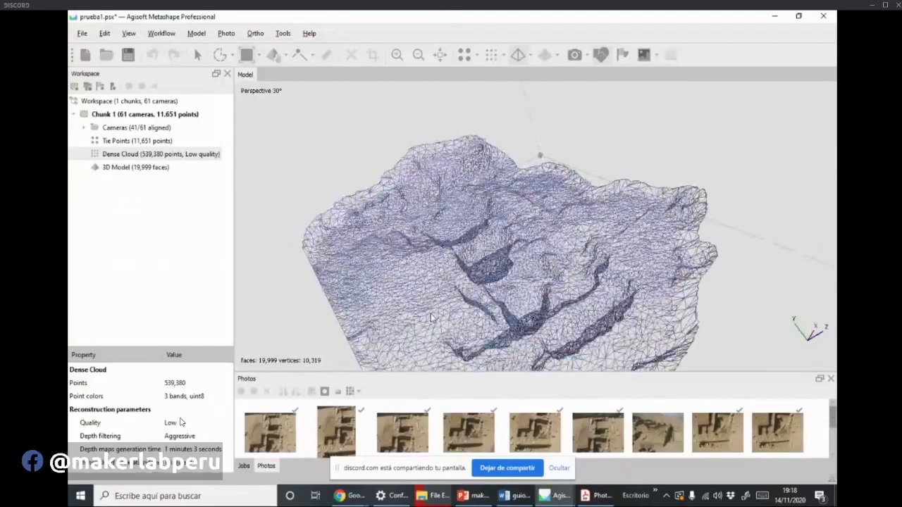
{"action": "scroll", "coordinate": [431, 317], "scroll_direction": "up", "scroll_amount": 3}
{"action": "scroll", "coordinate": [431, 318], "scroll_direction": "down", "scroll_amount": 5}
{"action": "left_click_drag", "start_coordinate": [536, 289], "coordinate": [502, 276]}
{"action": "left_click_drag", "start_coordinate": [567, 222], "coordinate": [545, 200]}
- Build the model's texture with Generic mapping, Mosaic (default) blending, and a texture size/count of 4096 x 1
{"action": "left_click", "coordinate": [160, 36]}
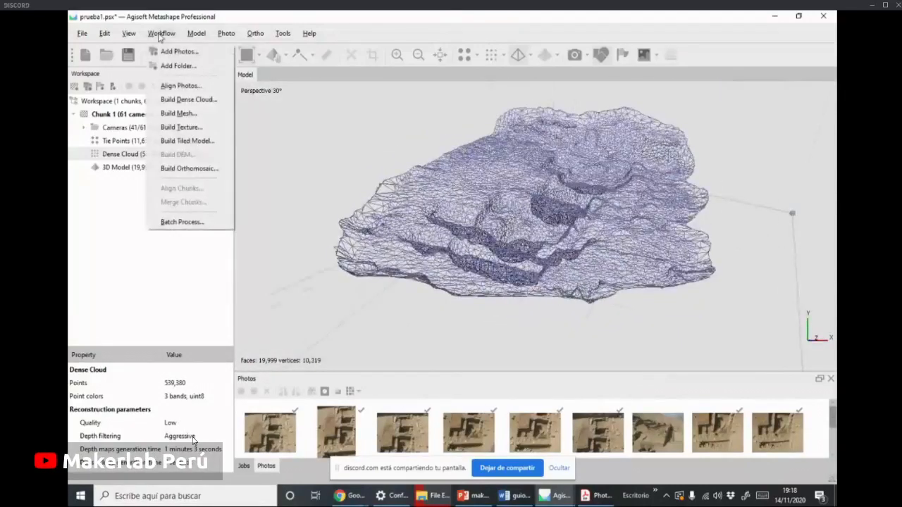
{"action": "left_click", "coordinate": [185, 127]}
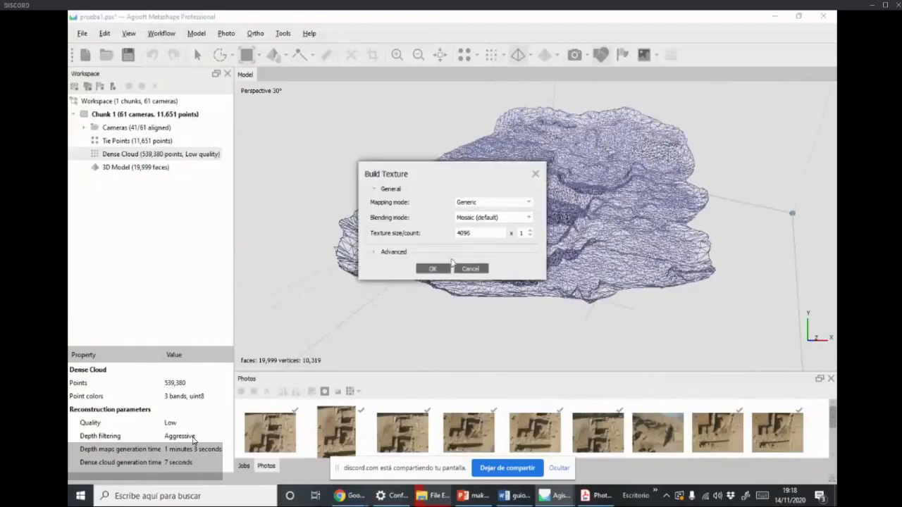
{"action": "left_click", "coordinate": [497, 203]}
{"action": "left_click", "coordinate": [498, 205]}
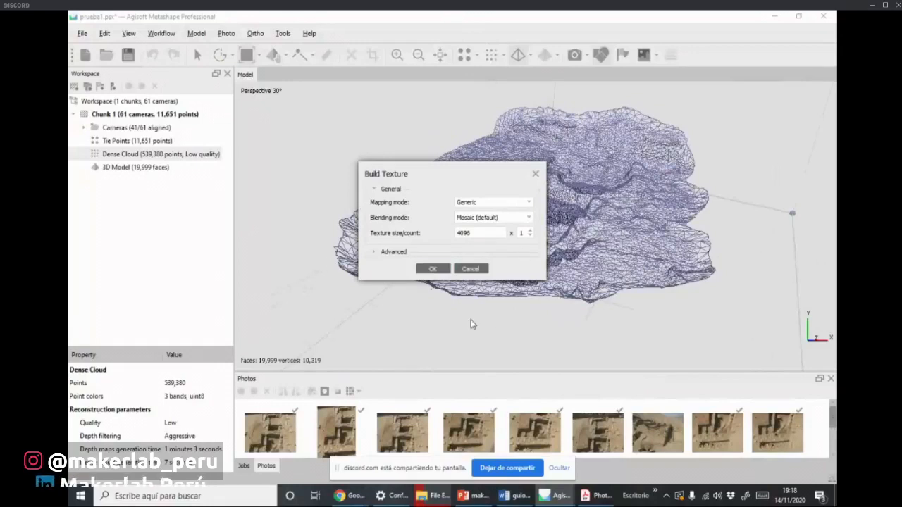
{"action": "left_click", "coordinate": [437, 269]}
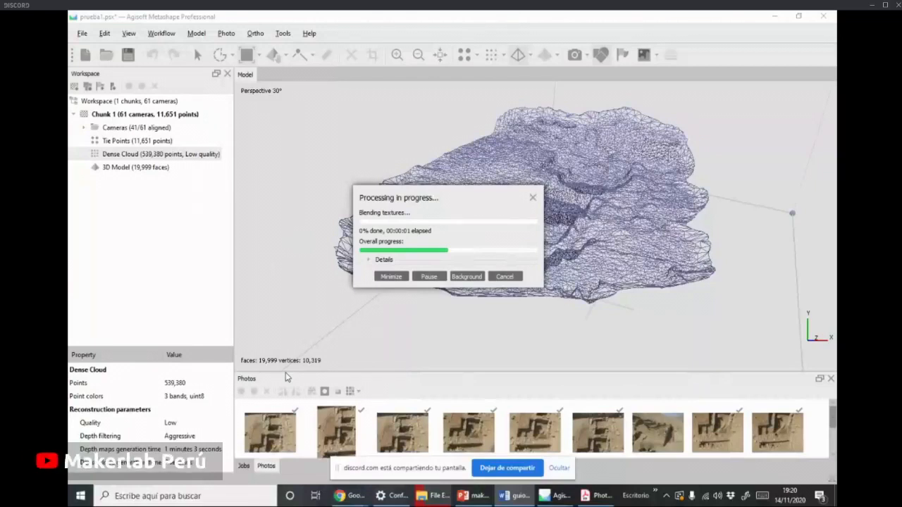
{"action": "left_click_drag", "start_coordinate": [448, 198], "coordinate": [360, 120]}
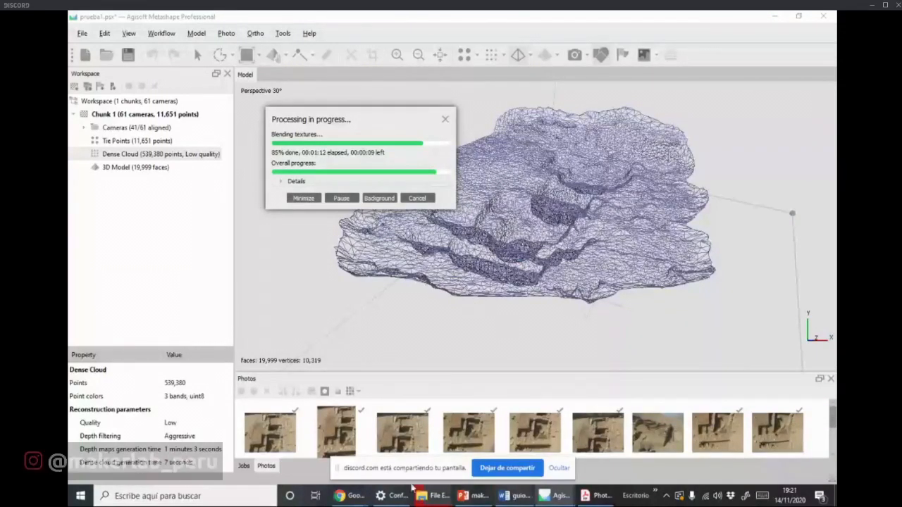
{"action": "mouse_move", "coordinate": [349, 496]}
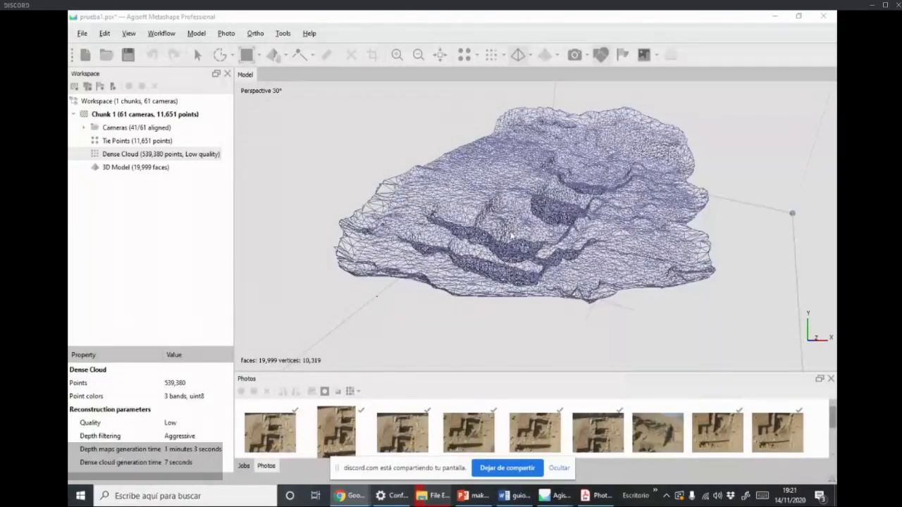
- Display the 3D model in Textured mode and examine the excavation's walls and pits from several angles
{"action": "left_click", "coordinate": [527, 56]}
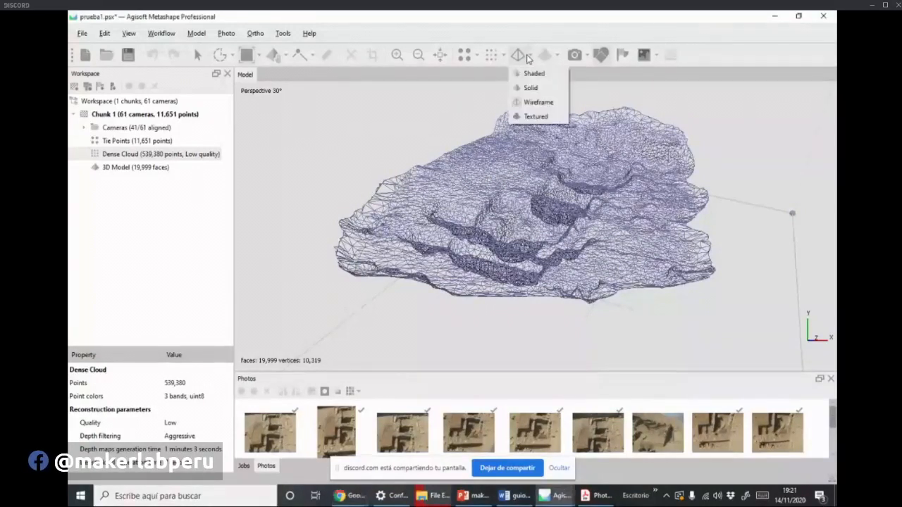
{"action": "left_click", "coordinate": [534, 118]}
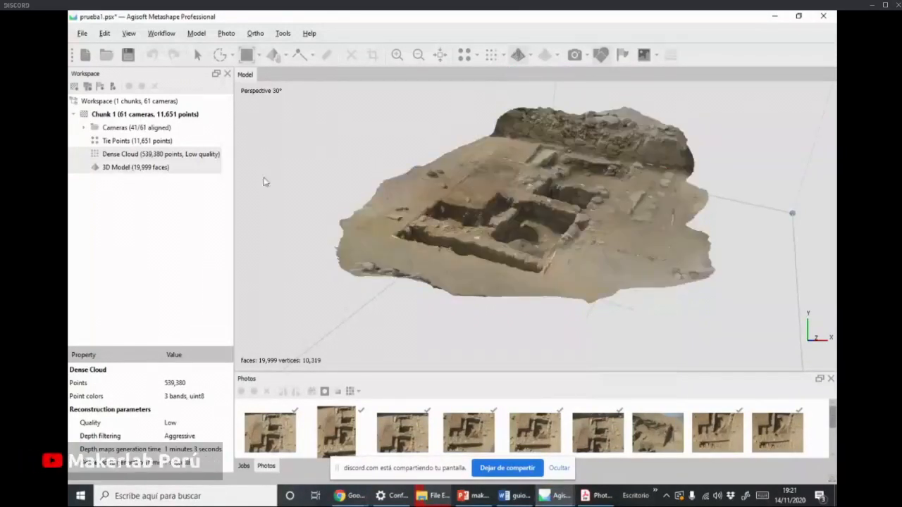
{"action": "scroll", "coordinate": [542, 239], "scroll_direction": "up", "scroll_amount": 2}
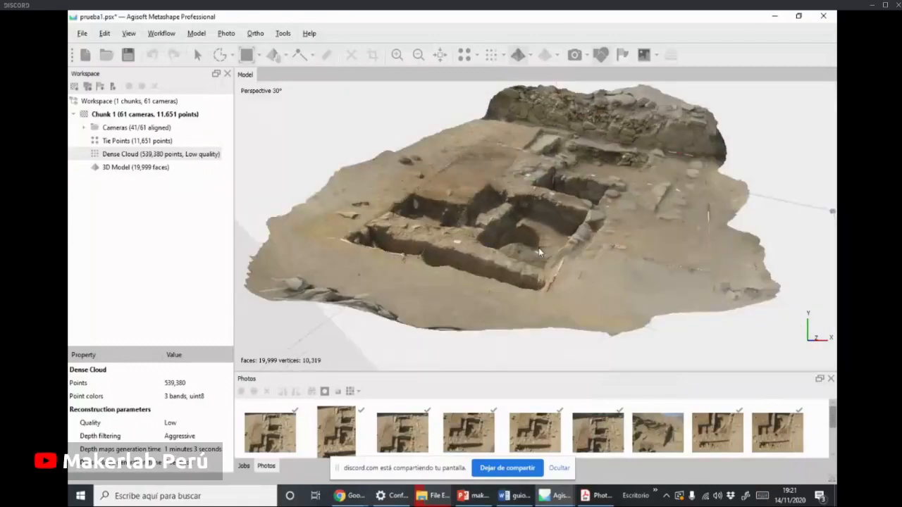
{"action": "scroll", "coordinate": [538, 247], "scroll_direction": "up", "scroll_amount": 3}
{"action": "left_click_drag", "start_coordinate": [538, 248], "coordinate": [530, 267]}
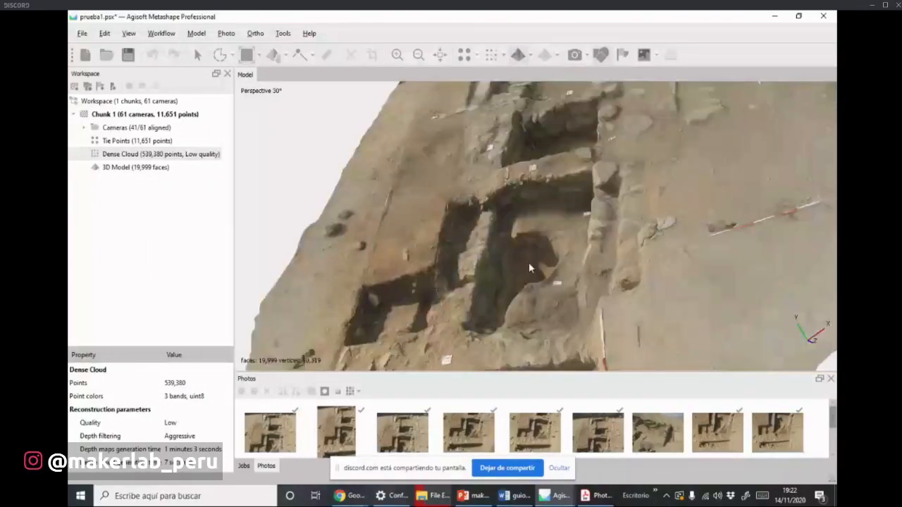
{"action": "left_click_drag", "start_coordinate": [529, 267], "coordinate": [446, 258]}
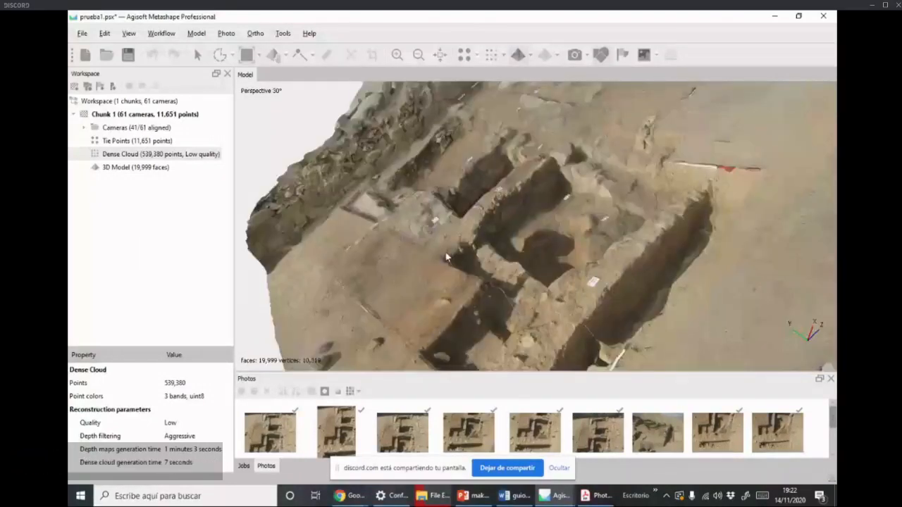
{"action": "left_click_drag", "start_coordinate": [446, 258], "coordinate": [519, 263]}
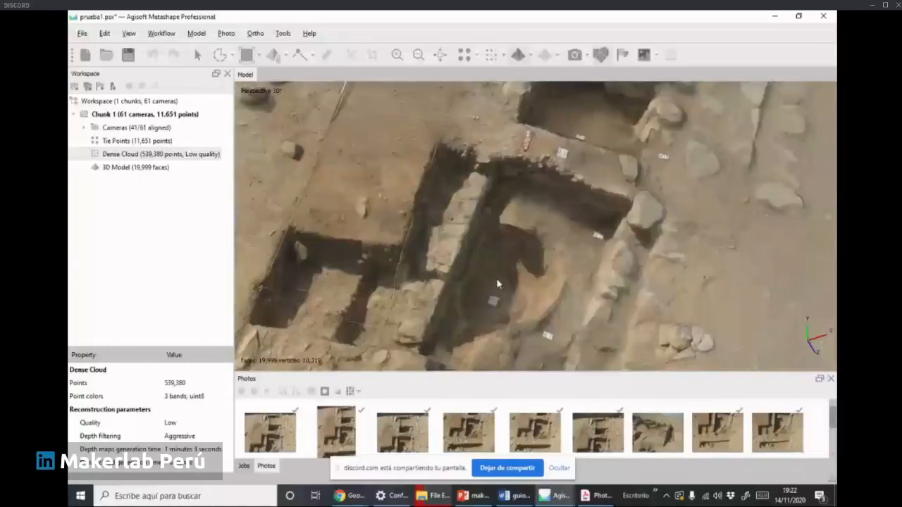
- Examine the textured pit with the rounded hollow and its labels up close, including the surrounding walls
{"action": "scroll", "coordinate": [500, 268], "scroll_direction": "up", "scroll_amount": 3}
{"action": "right_click_drag", "start_coordinate": [499, 268], "coordinate": [531, 192]}
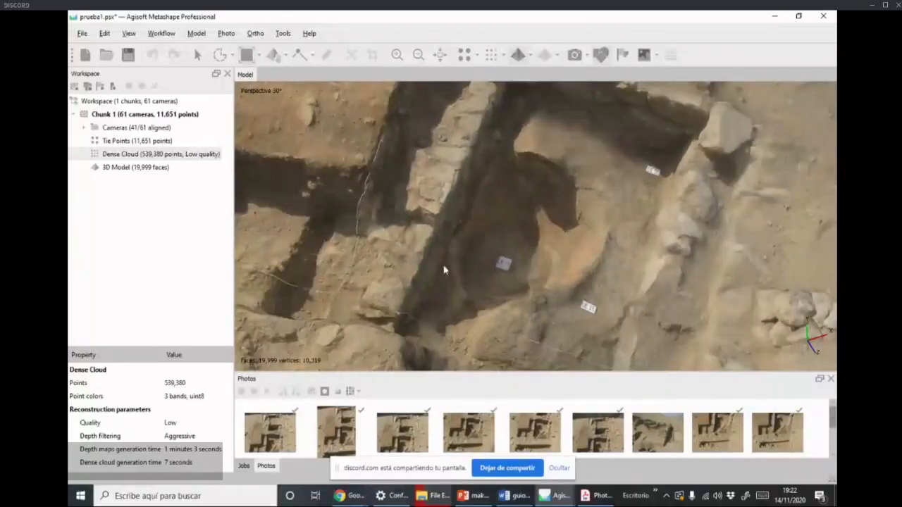
{"action": "scroll", "coordinate": [532, 244], "scroll_direction": "down", "scroll_amount": 1}
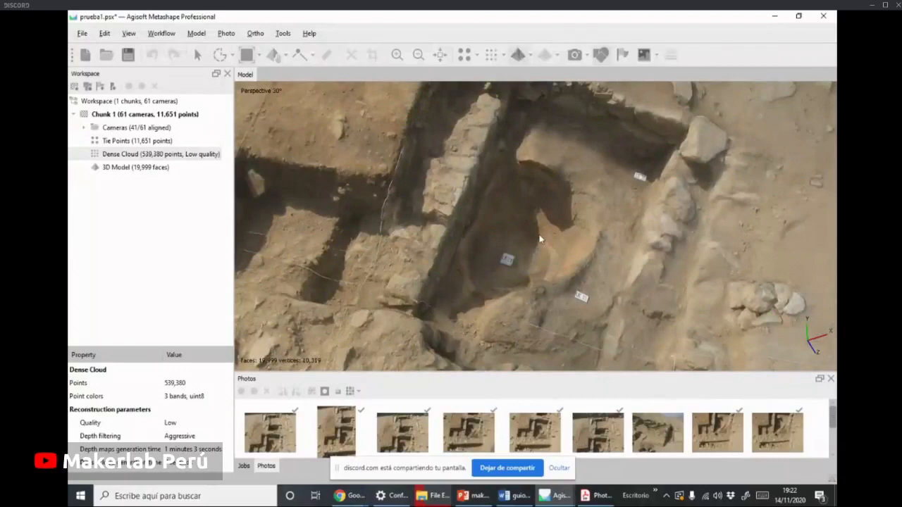
{"action": "scroll", "coordinate": [541, 239], "scroll_direction": "down", "scroll_amount": 2}
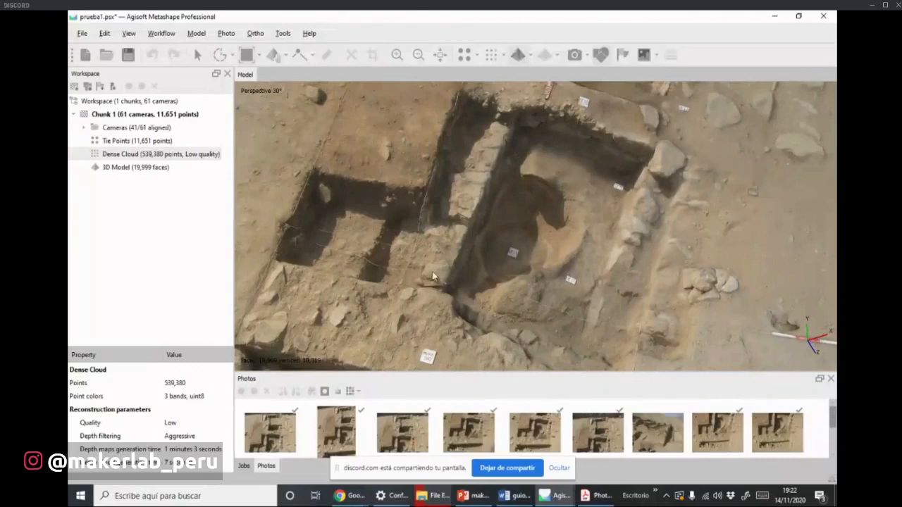
{"action": "middle_click_drag", "start_coordinate": [489, 275], "coordinate": [457, 263]}
{"action": "scroll", "coordinate": [457, 262], "scroll_direction": "up", "scroll_amount": 3}
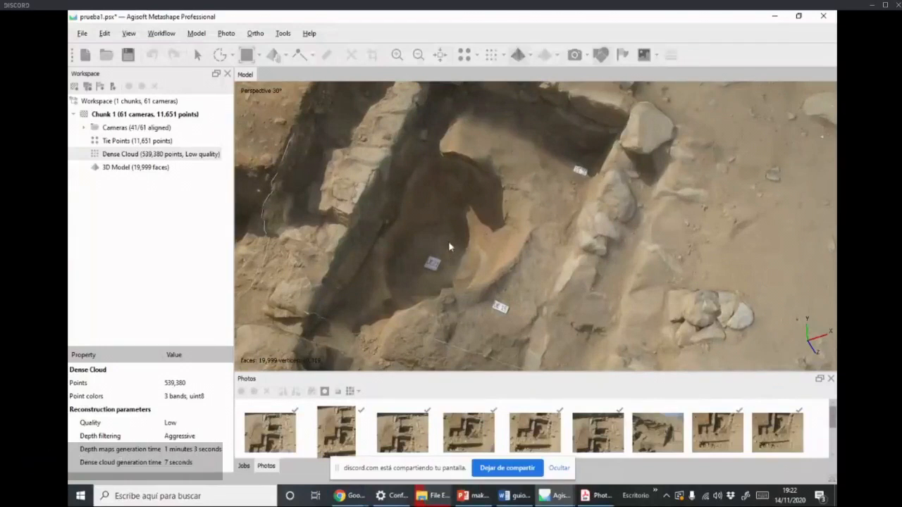
{"action": "scroll", "coordinate": [456, 263], "scroll_direction": "down", "scroll_amount": 1}
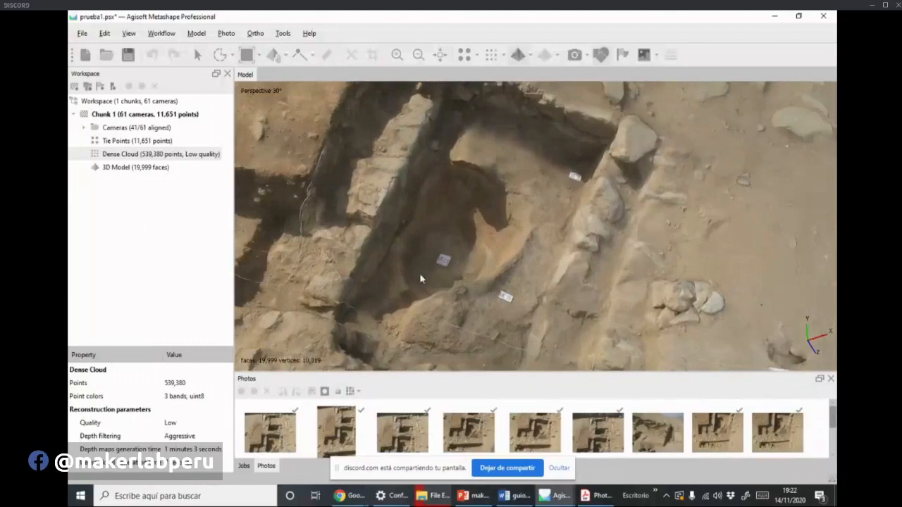
{"action": "left_click_drag", "start_coordinate": [420, 274], "coordinate": [462, 239]}
{"action": "scroll", "coordinate": [491, 272], "scroll_direction": "down", "scroll_amount": 2}
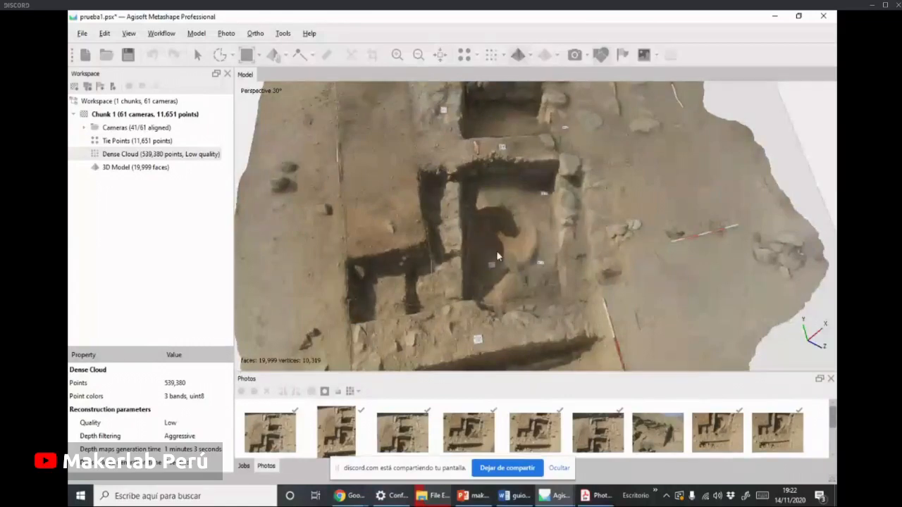
{"action": "left_click_drag", "start_coordinate": [496, 250], "coordinate": [483, 325]}
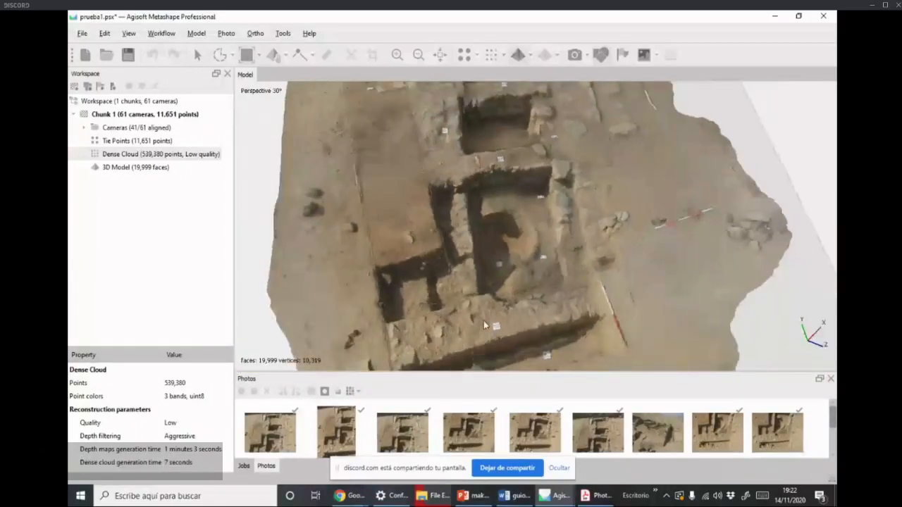